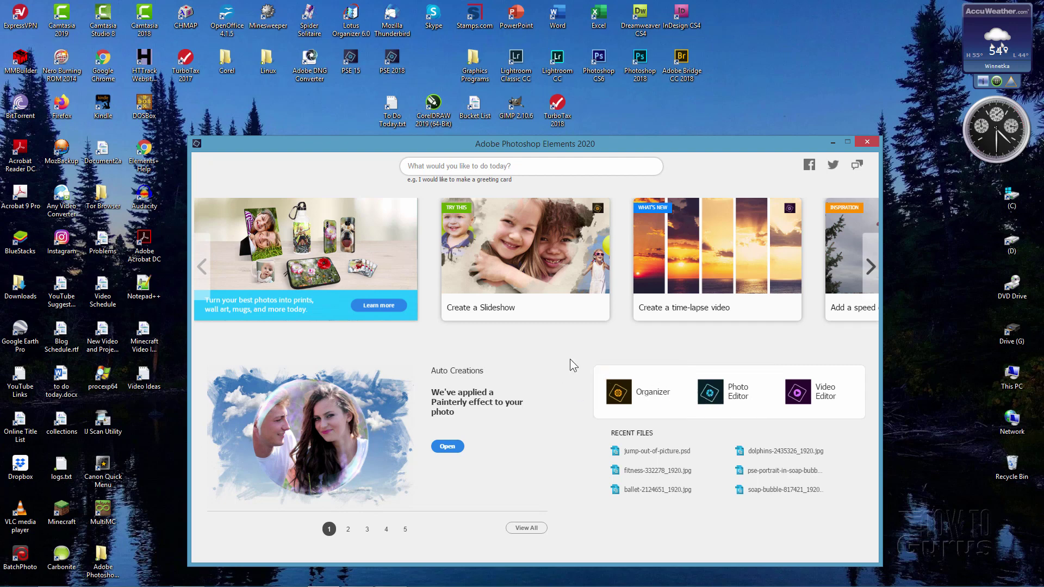
Open C:\Program Files\Adobe\Photoshop Elements 2020 in Explorer and scroll to PhotoshopElementsEditor.exe
key(alt+Tab)
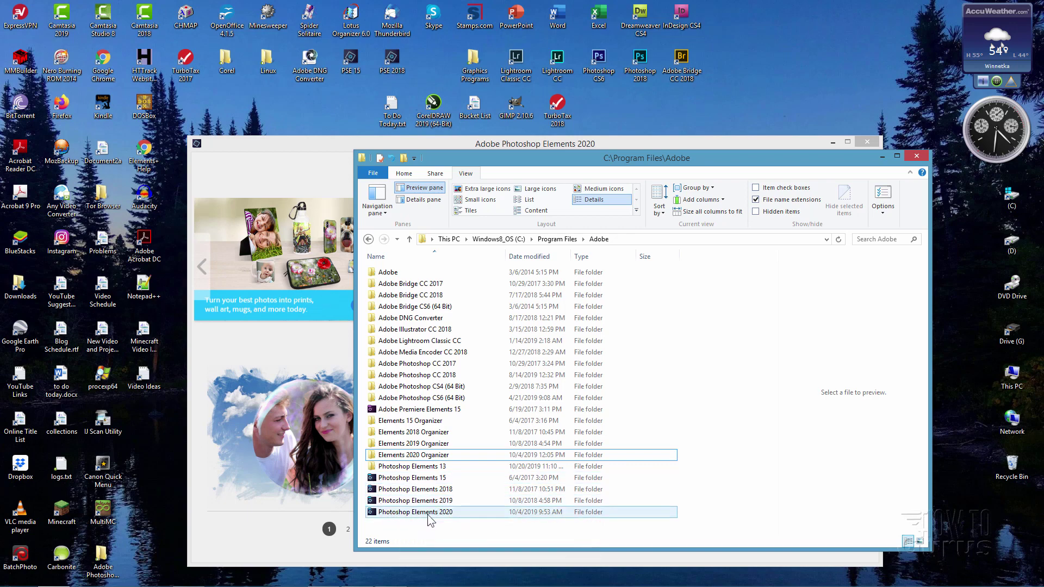
double_click(397, 513)
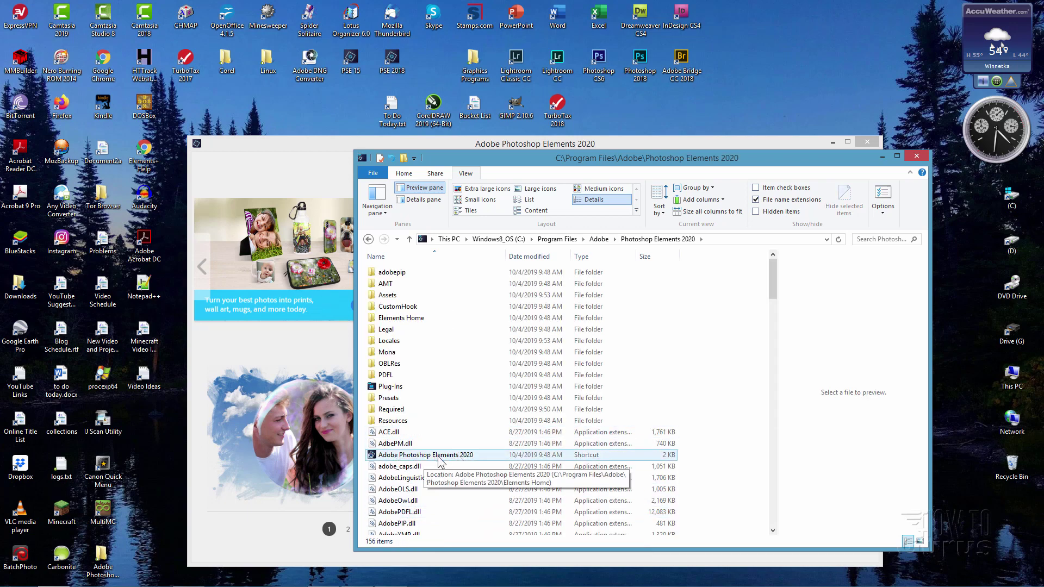
scroll(452, 381, down, 3)
scroll(454, 362, down, 15)
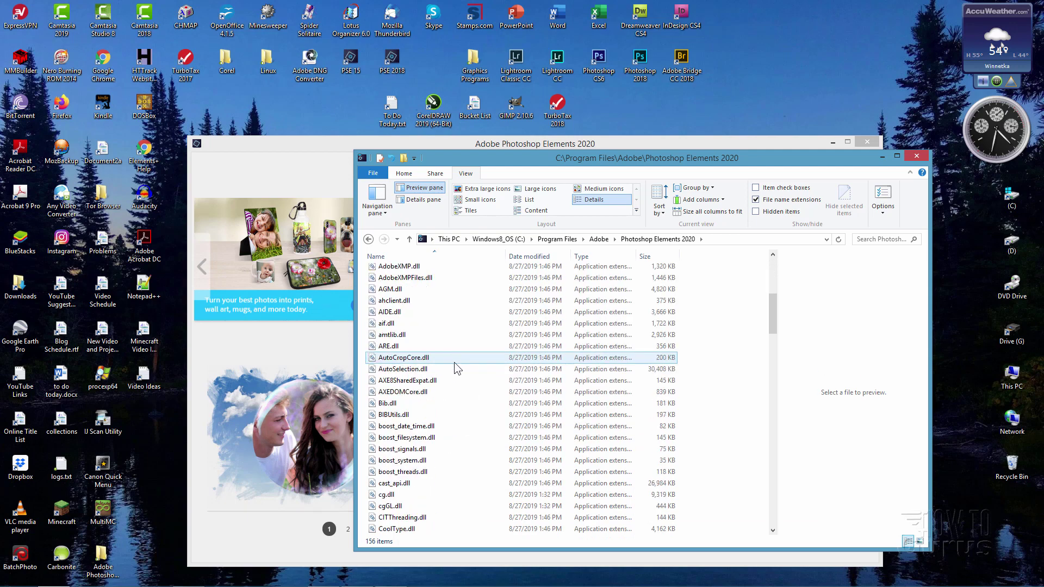
scroll(455, 362, down, 11)
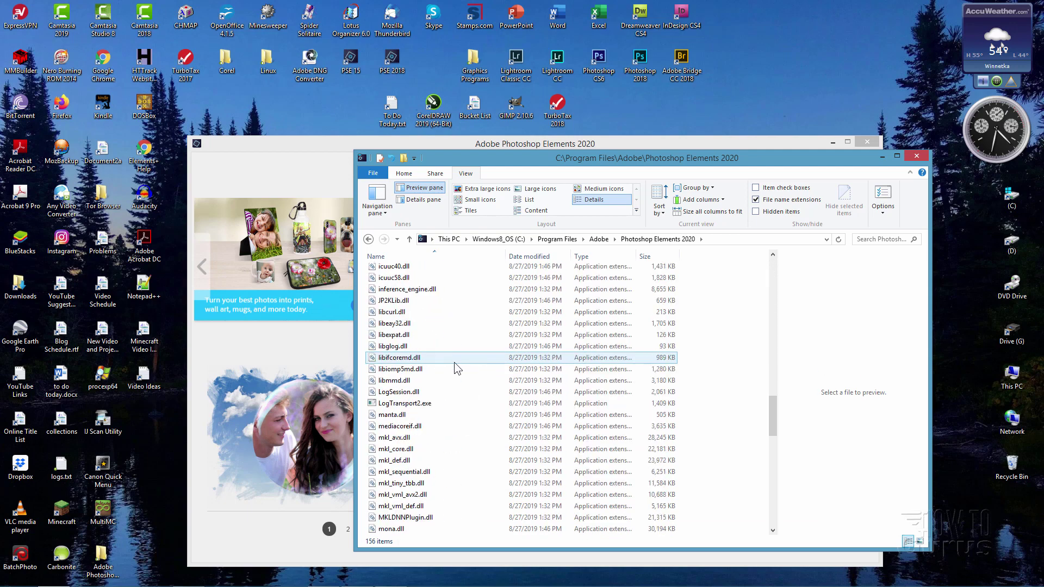
scroll(454, 362, down, 3)
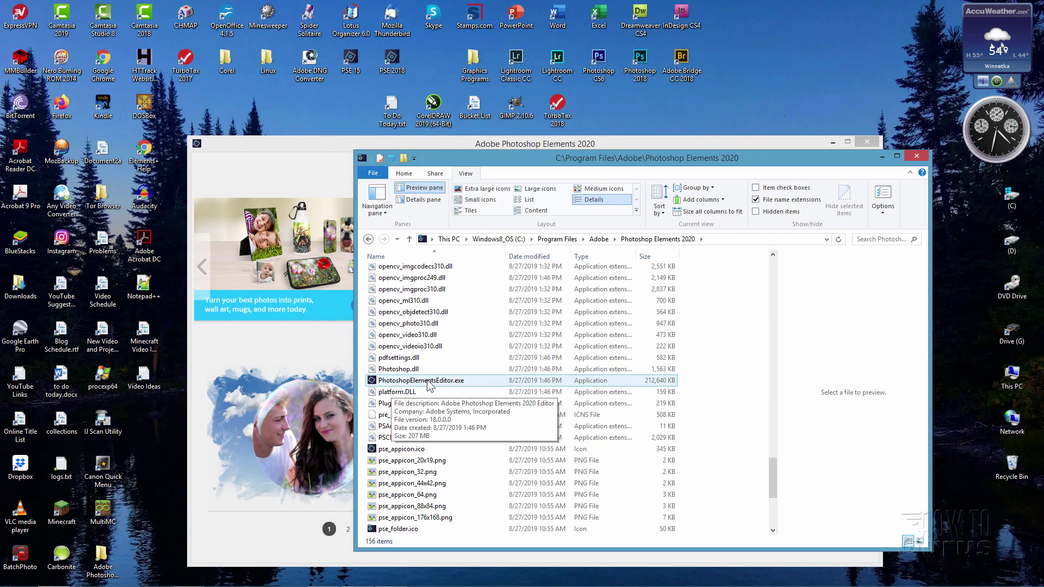
Right-drag PhotoshopElementsEditor.exe onto the desktop to create a shortcut there
drag(548, 157, 466, 162)
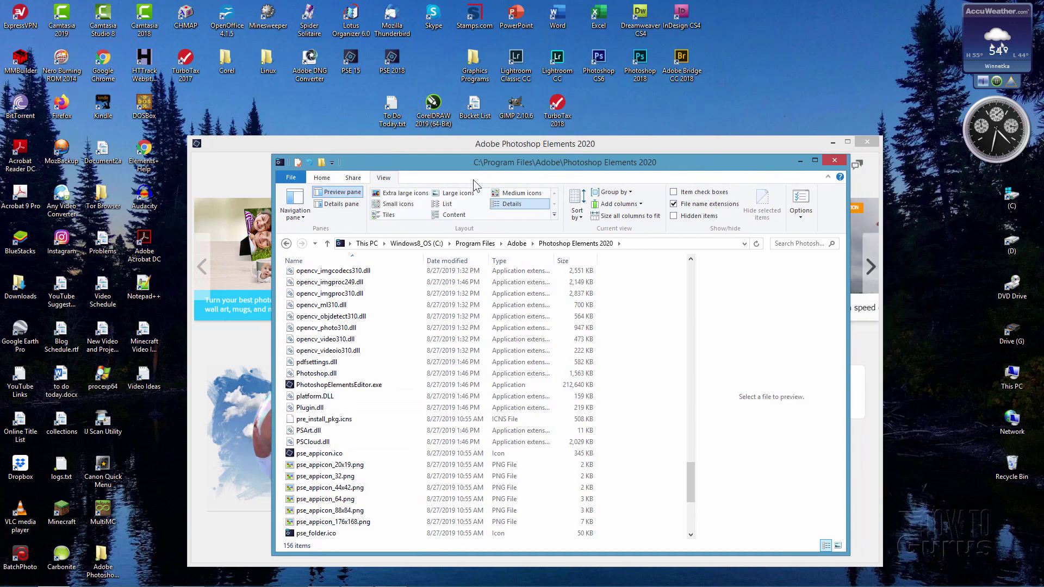
drag(361, 386, 913, 393)
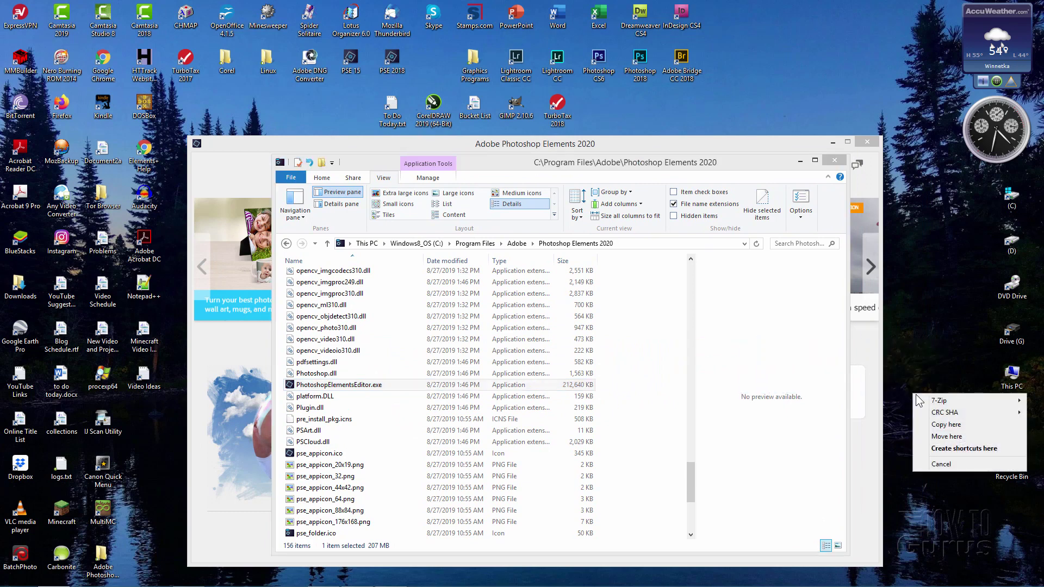
click(950, 448)
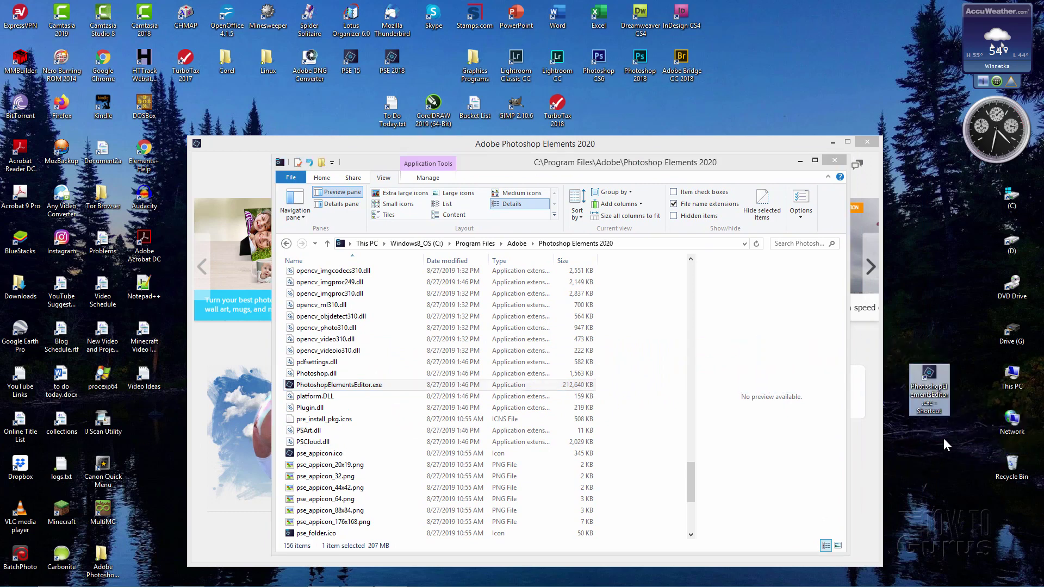
click(349, 391)
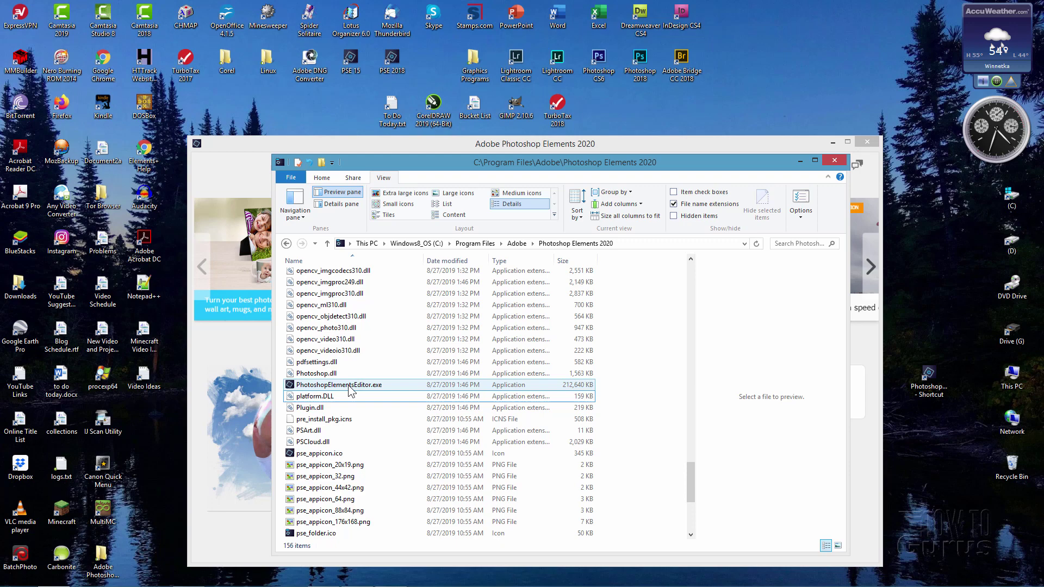
Check PhotoshopElementsEditor.exe's context menu, dismiss it without choosing anything, and scroll back up
click(370, 387)
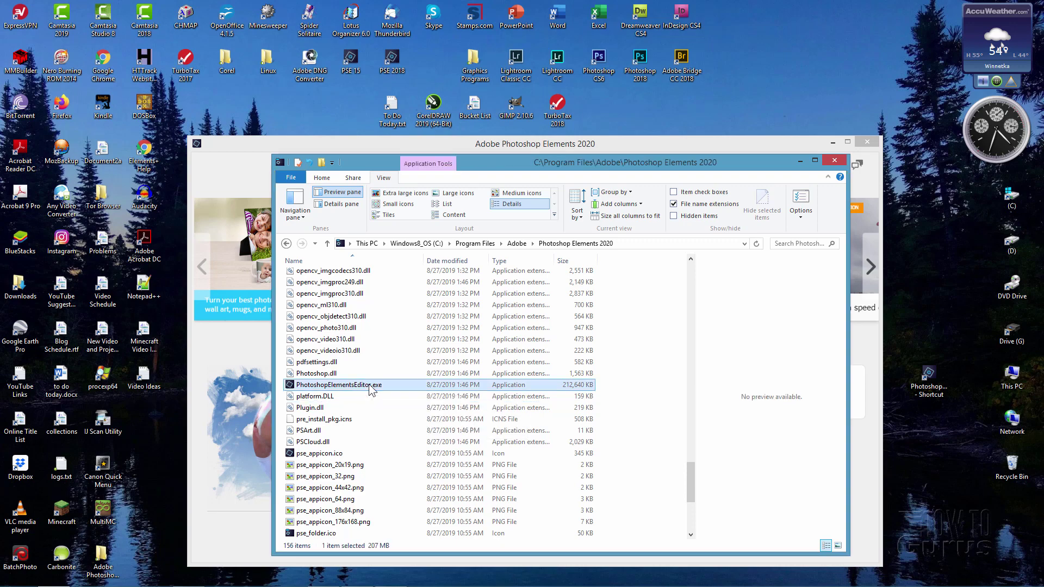
right_click(370, 387)
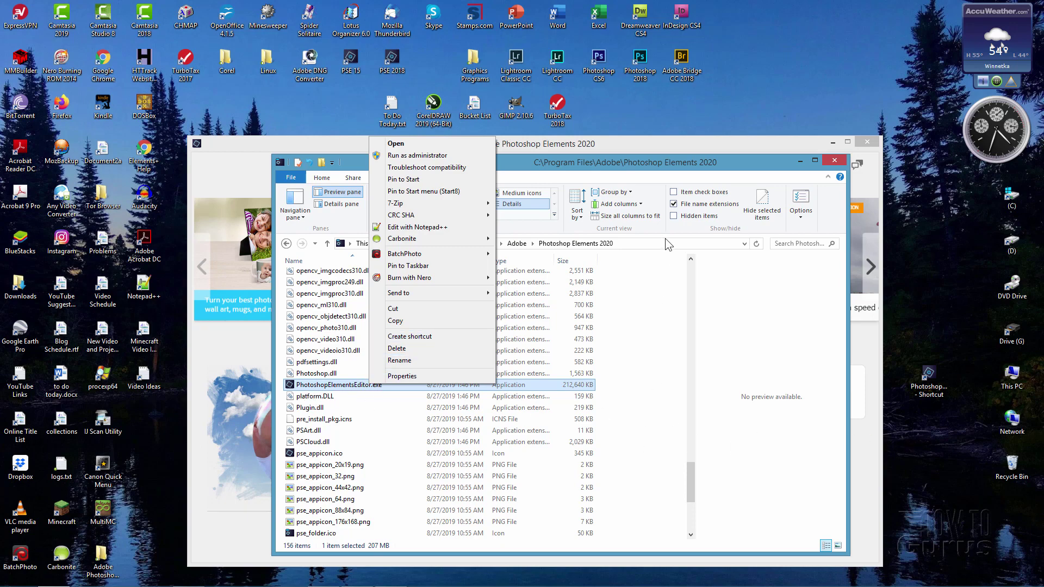
click(650, 192)
scroll(445, 366, up, 15)
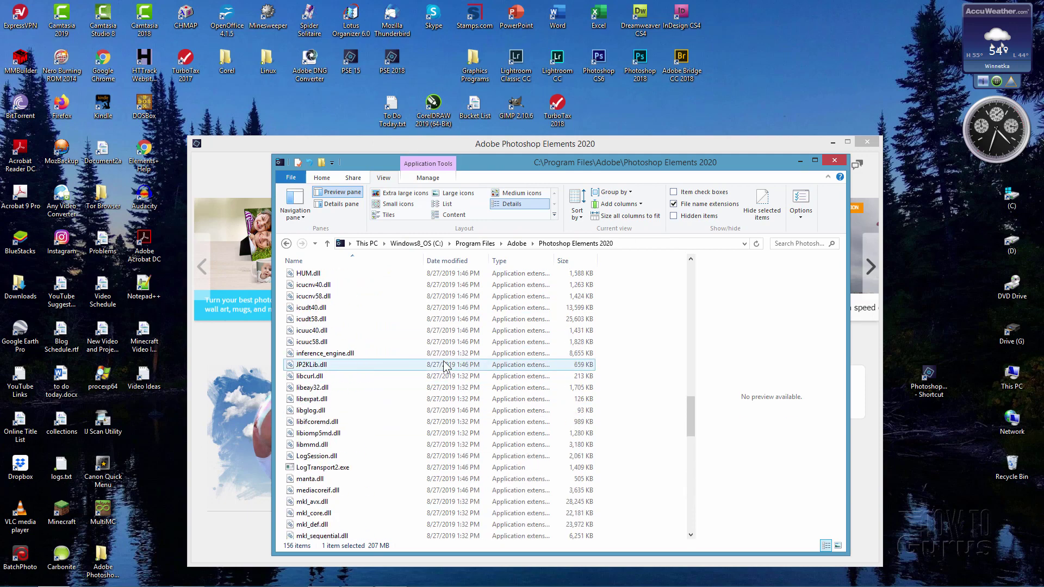
scroll(444, 366, up, 15)
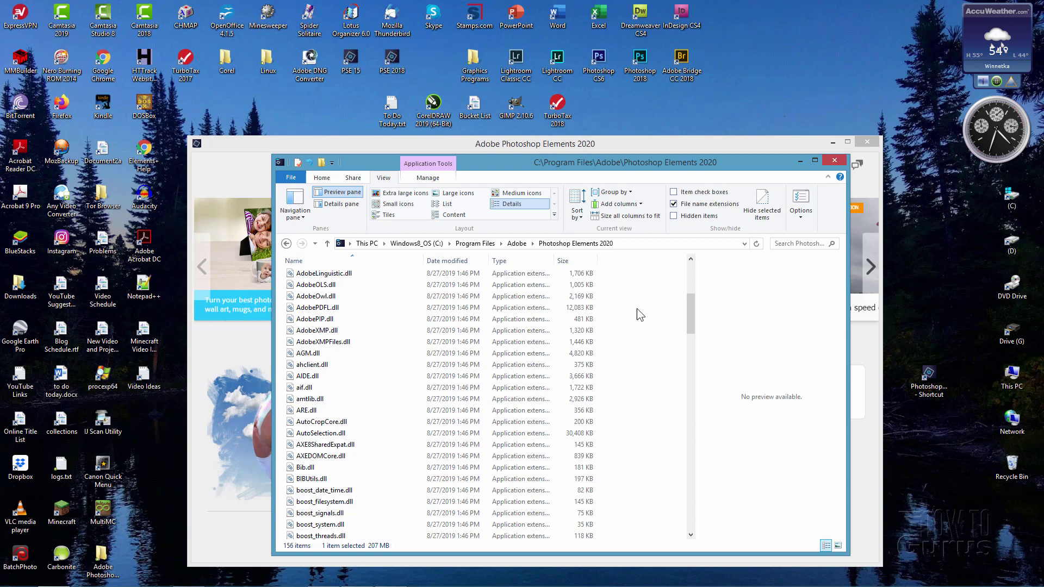
Go up to Adobe and open the Elements 2020 Organizer folder, scrolling to PhotoshopElementsOrganizer.exe
click(522, 245)
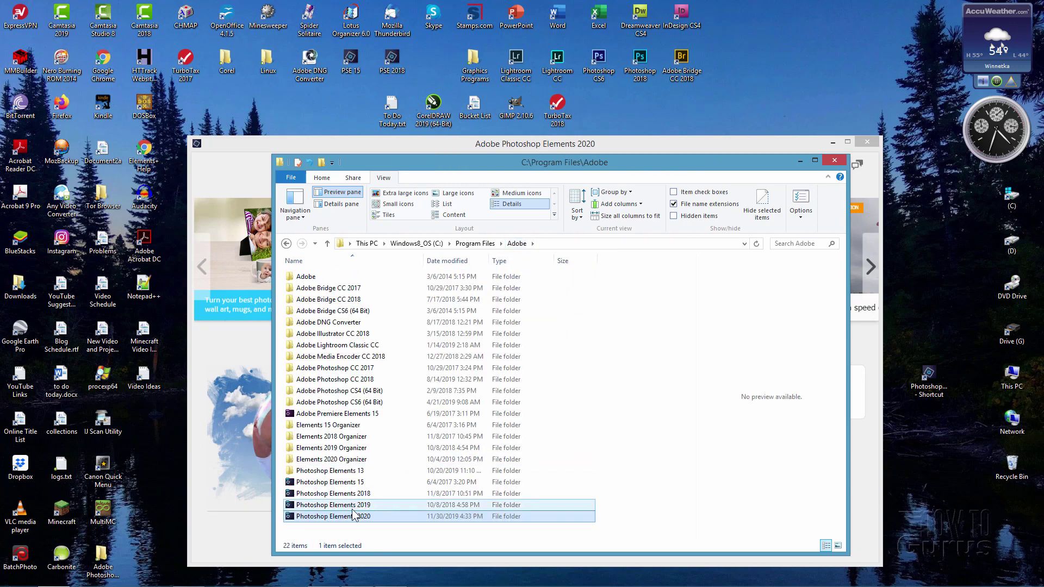
click(335, 460)
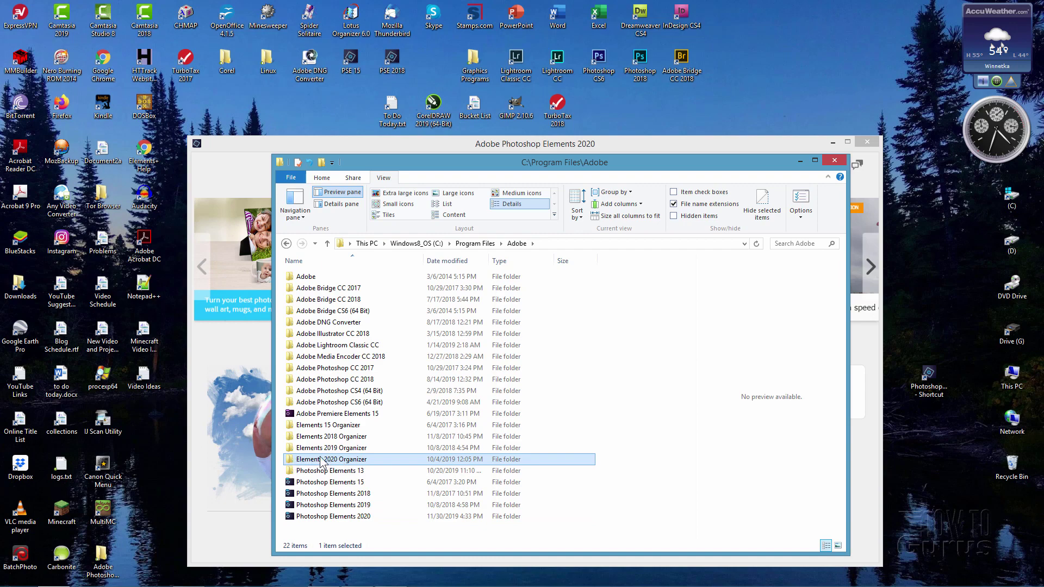
double_click(321, 460)
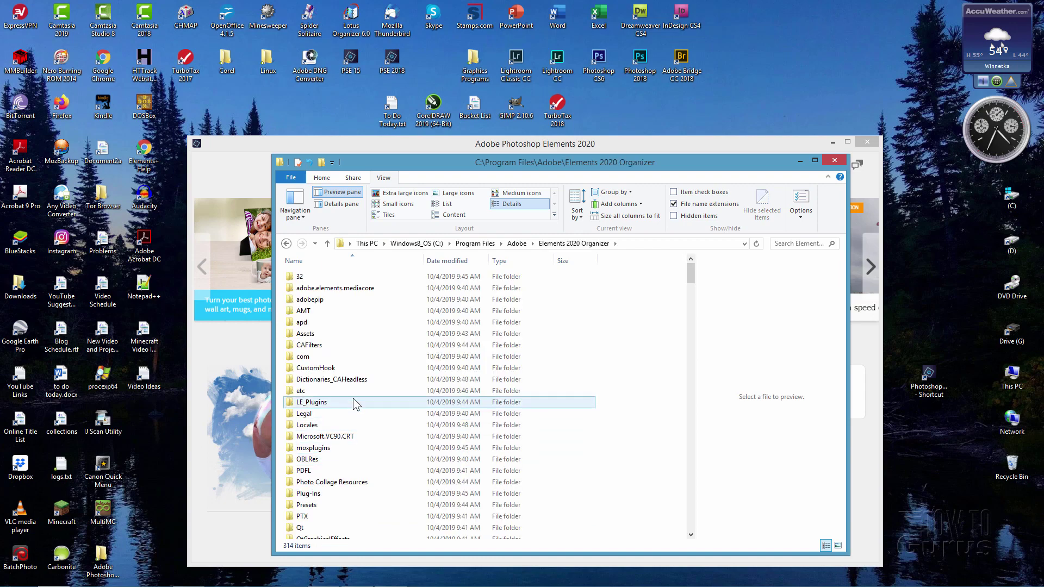
scroll(354, 398, down, 7)
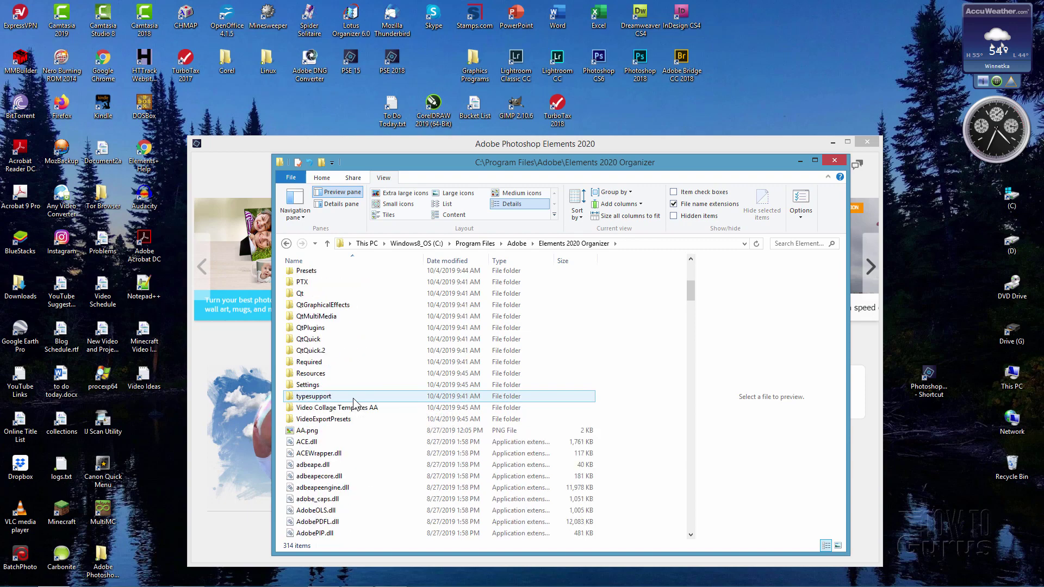
scroll(353, 403, down, 18)
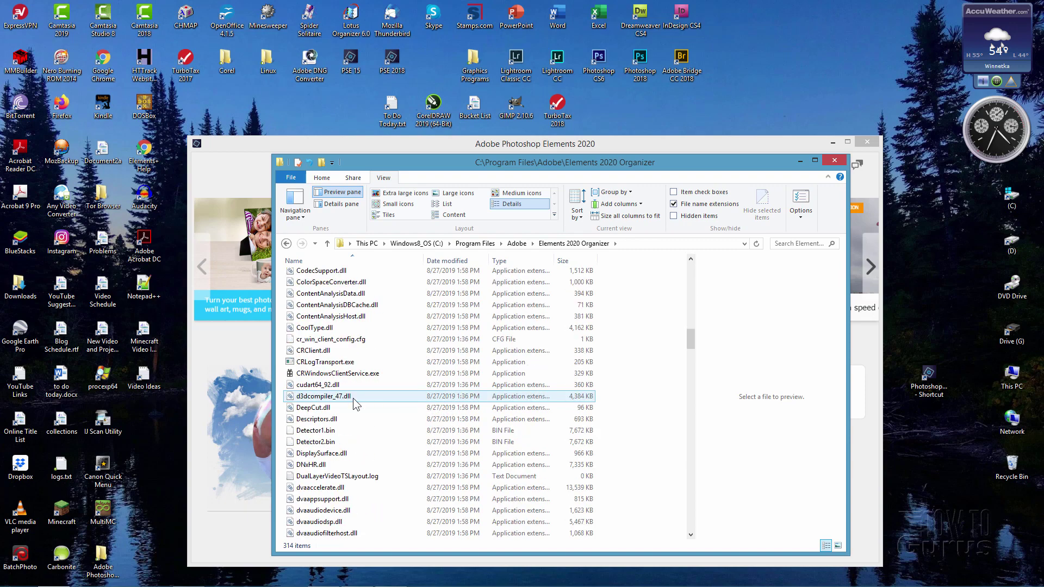
scroll(353, 402, down, 12)
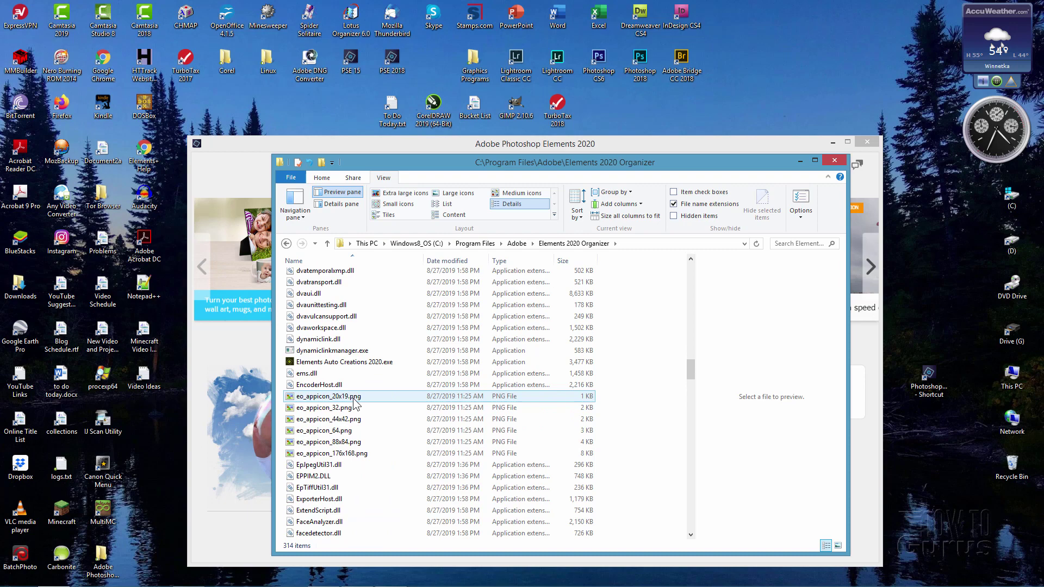
scroll(353, 401, down, 14)
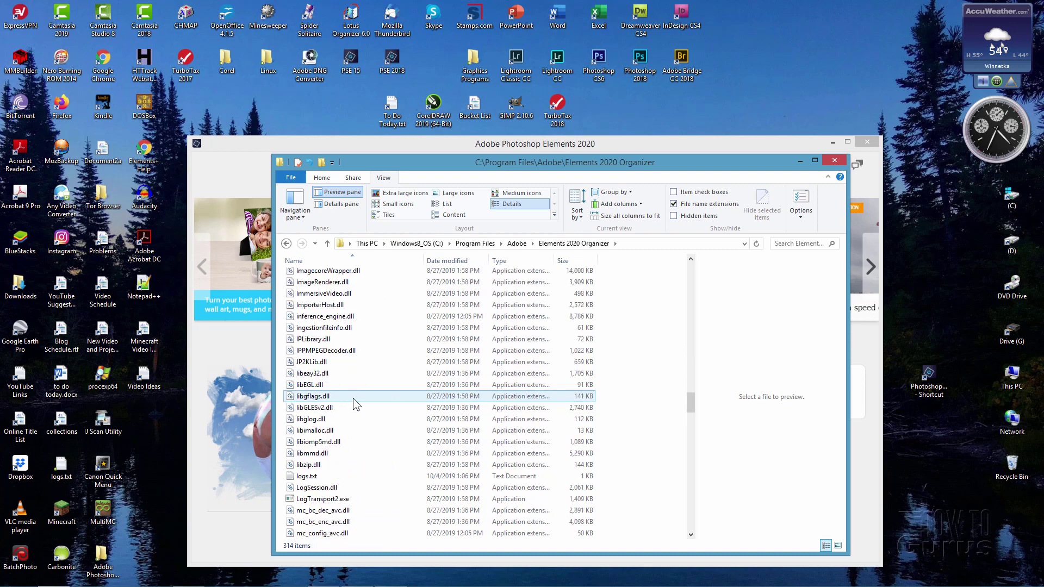
scroll(353, 398, down, 15)
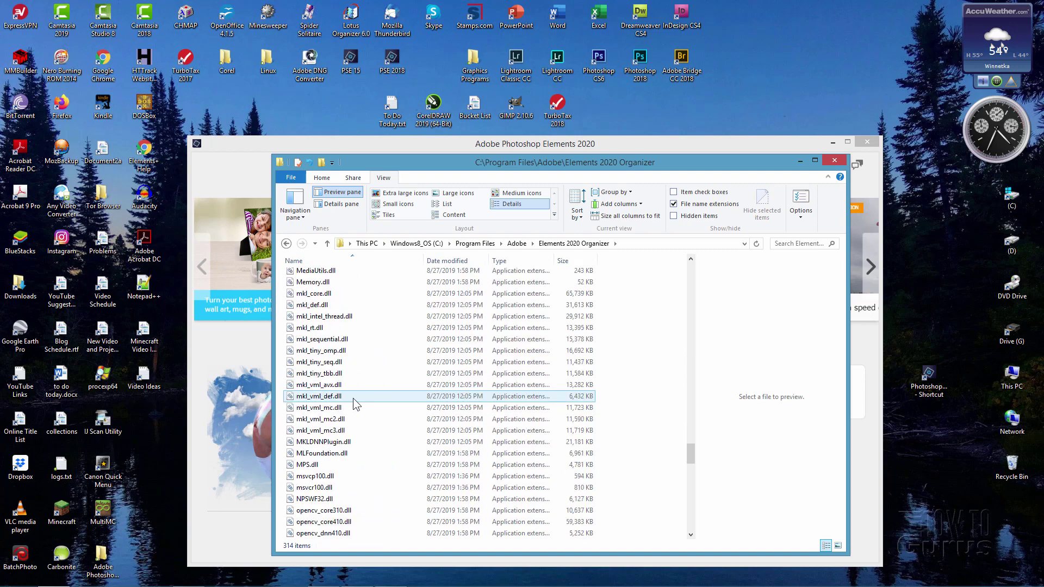
scroll(353, 398, down, 9)
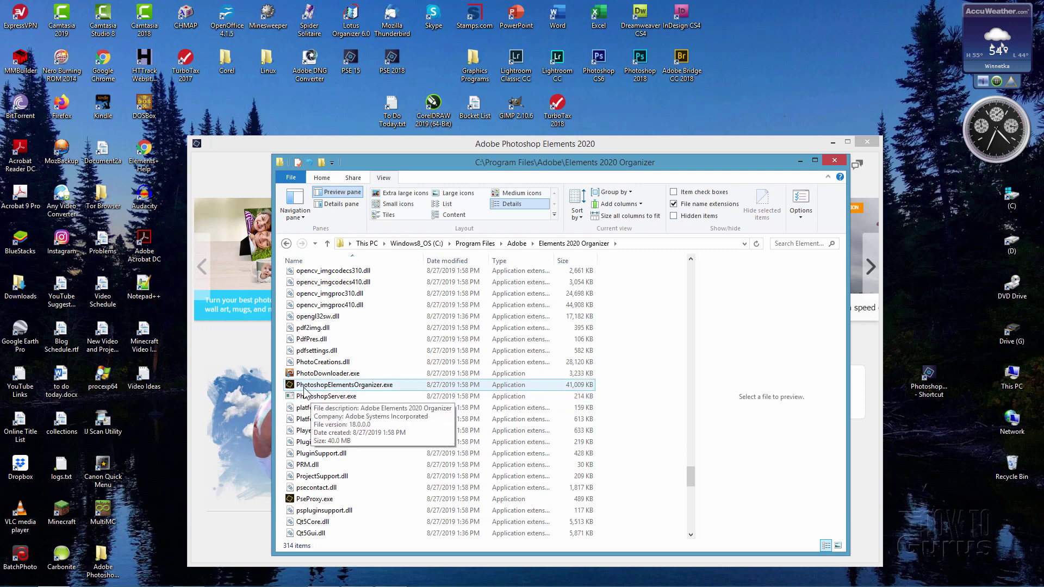
Create a shortcut to PhotoshopElementsOrganizer.exe and move it onto the desktop
right_click(358, 389)
click(390, 335)
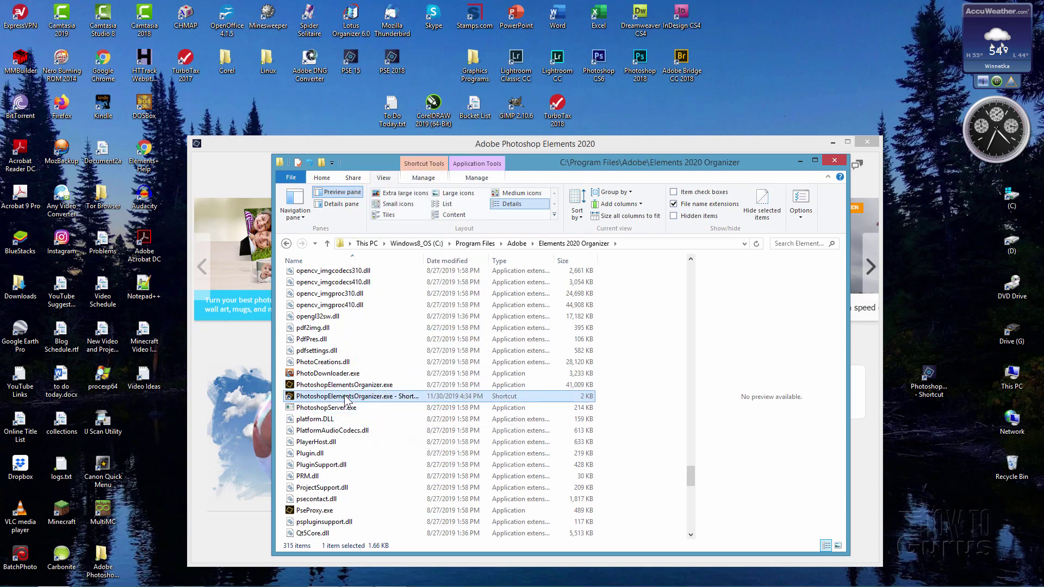
drag(343, 402, 929, 452)
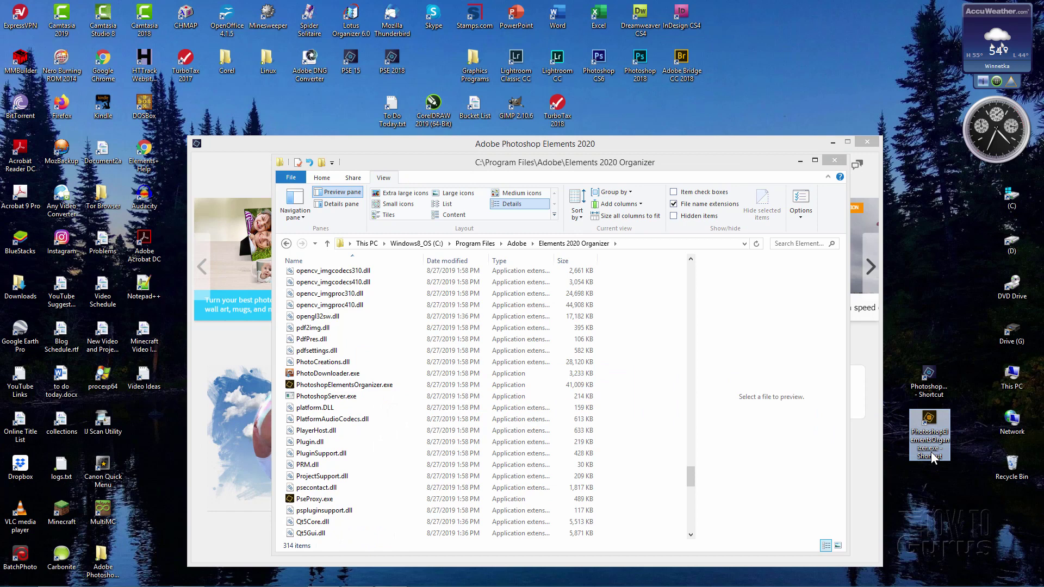
click(902, 430)
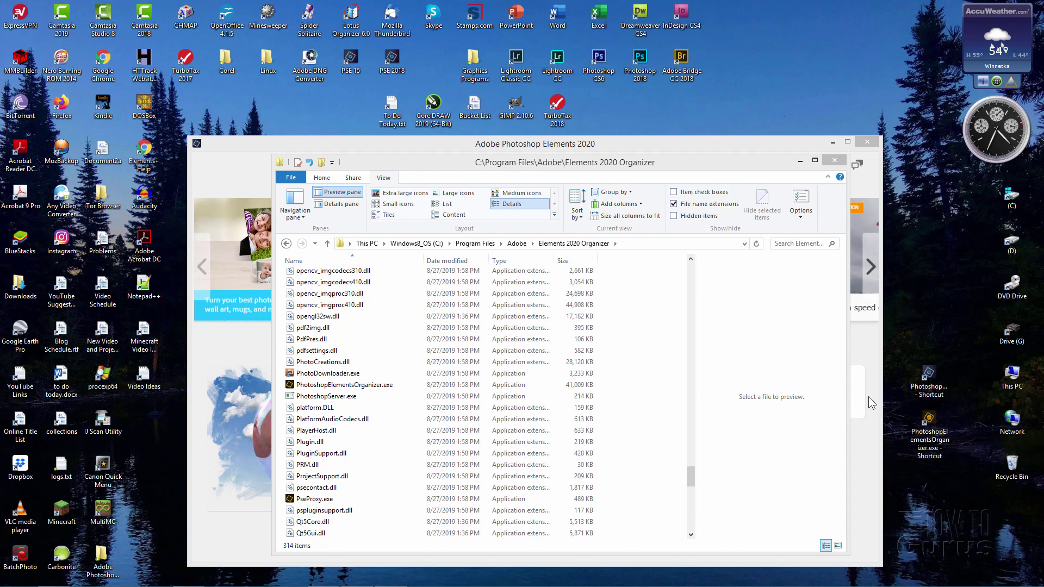
Minimize File Explorer, then start renaming the Editor shortcut but keep its original name
click(799, 161)
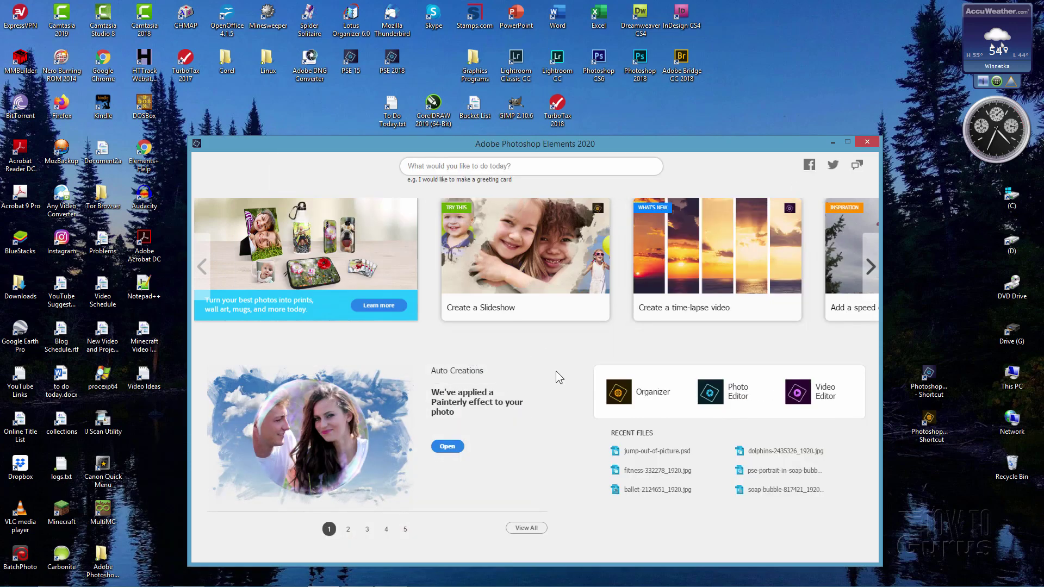
click(933, 386)
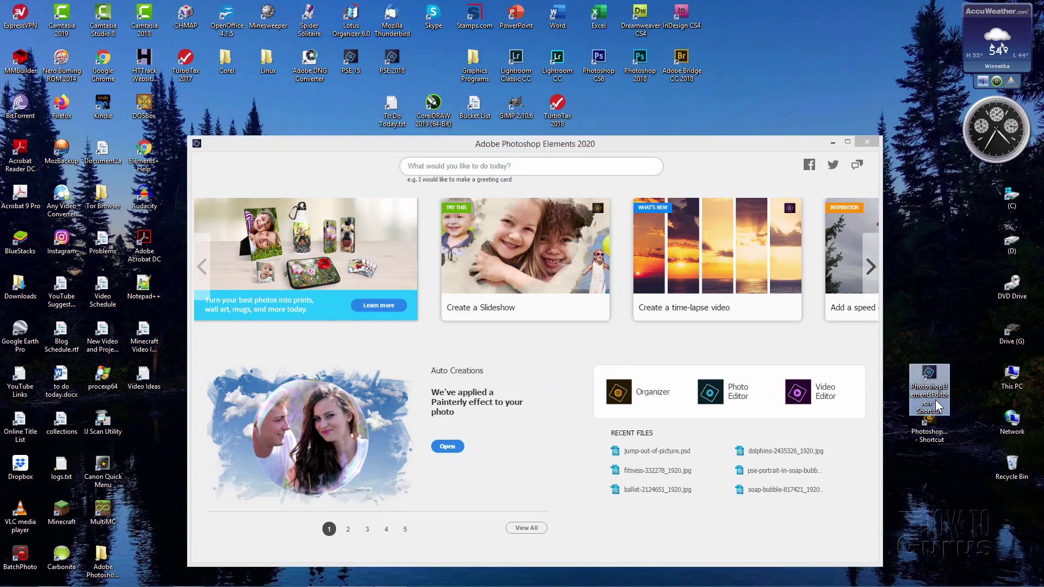
click(933, 386)
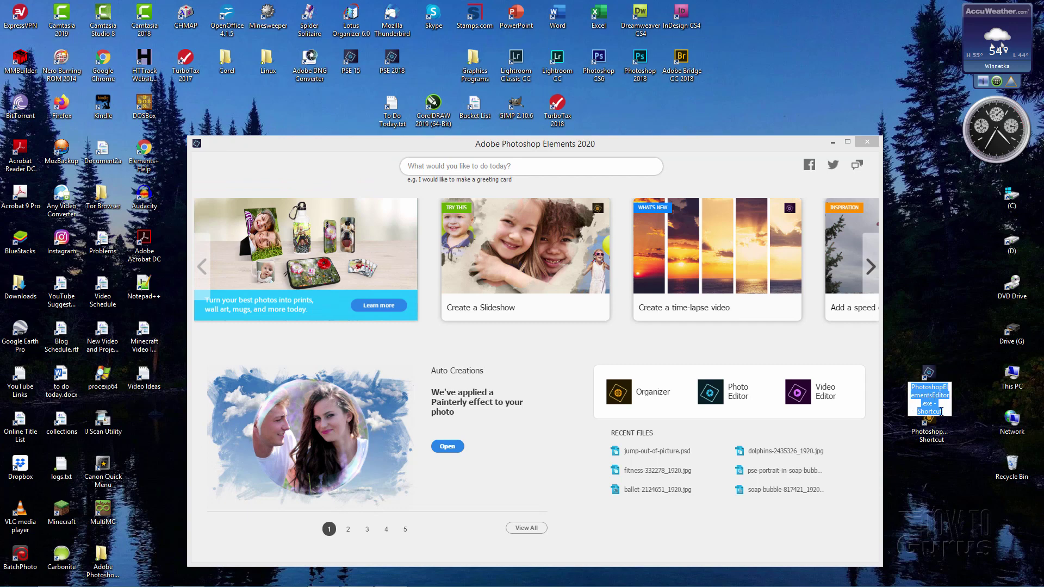
key(End)
key(shift+Left)
key(shift+Left)
key(shift+Left)
key(shift+Left)
key(shift+Left)
key(shift+Left)
key(shift+Left)
key(shift+Left)
key(shift+Left)
key(shift+Left)
key(shift+Left)
key(shift+Left)
key(shift+Left)
key(shift+Left)
key(shift+Left)
key(shift+Left)
key(shift+Left)
key(shift+Left)
key(shift+Left)
key(shift+Left)
key(Return)
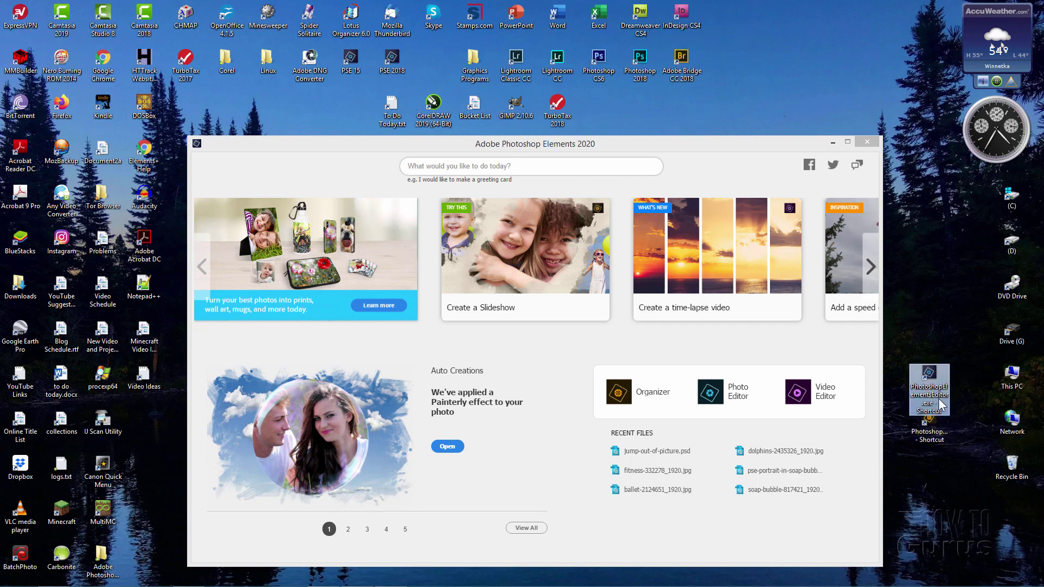
click(974, 381)
click(937, 387)
Open the Editor shortcut's Properties dialog and move it further into view
right_click(932, 375)
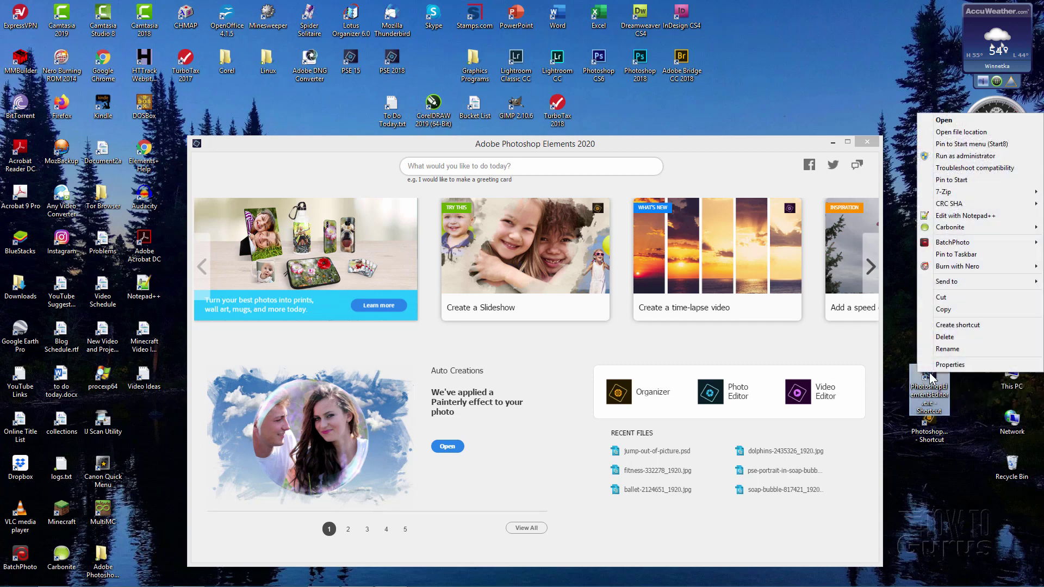
click(937, 364)
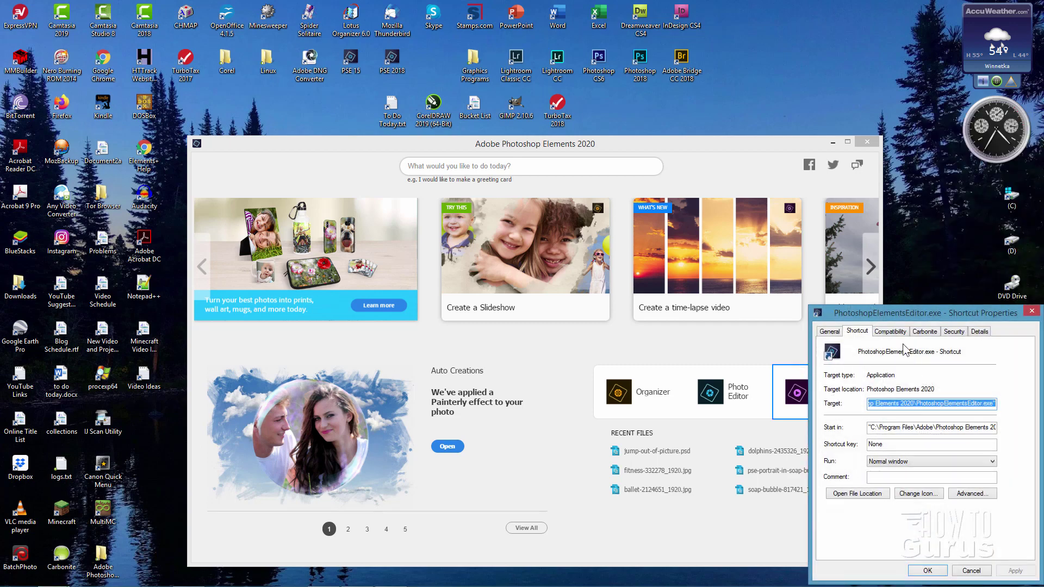
drag(878, 309, 712, 265)
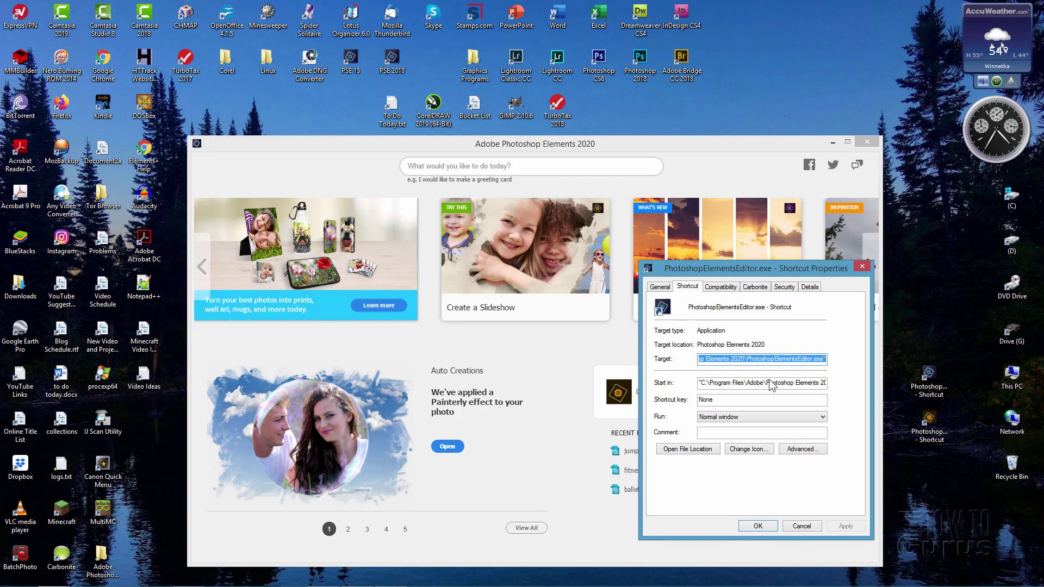
Review the Target path ending in PhotoshopElementsEditor.exe and the Start in folder path
click(715, 362)
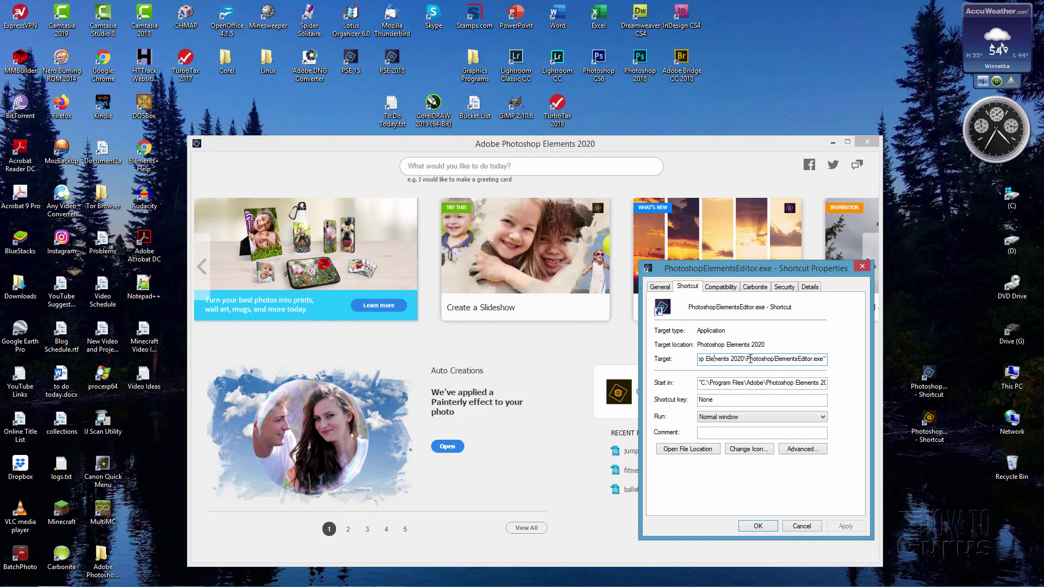
drag(746, 359, 828, 357)
click(727, 383)
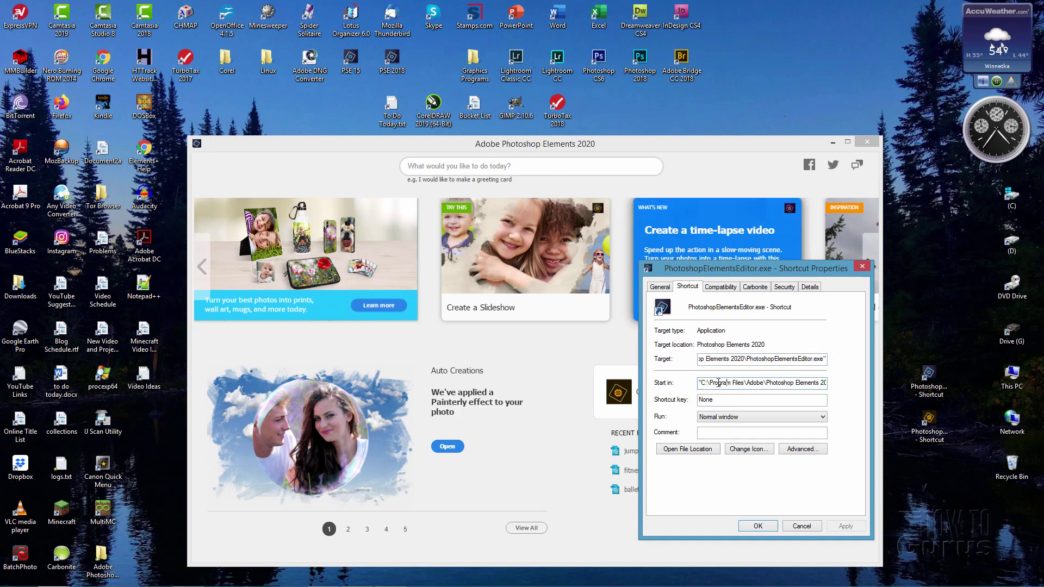
drag(699, 382, 868, 381)
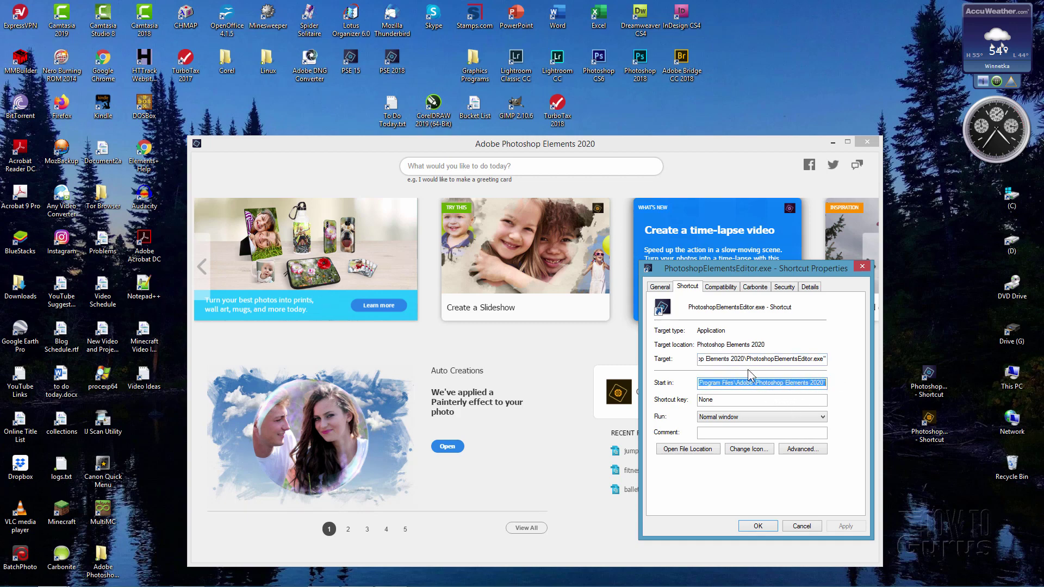
drag(745, 357, 845, 356)
click(806, 360)
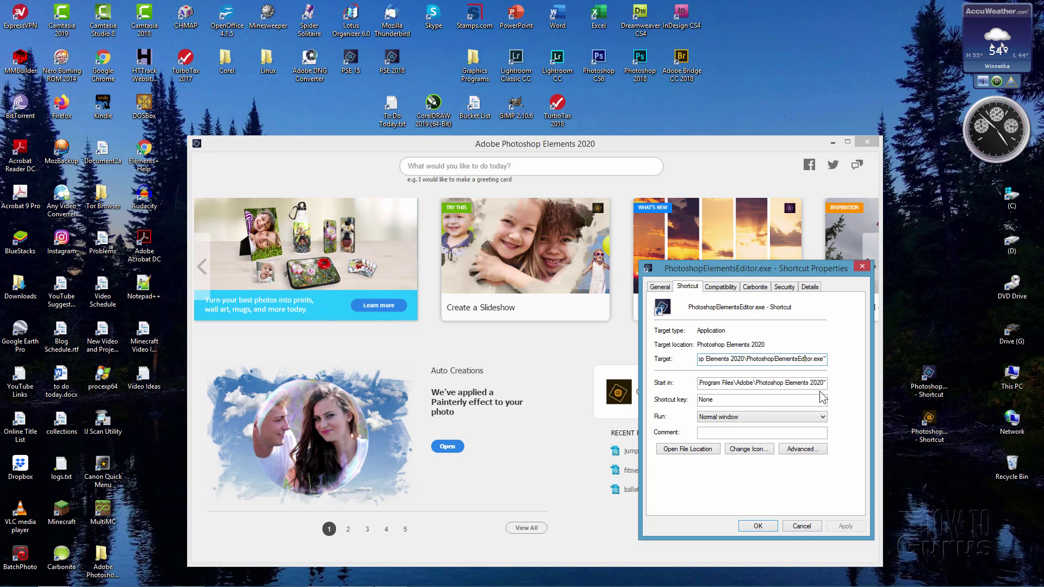
Minimize Photoshop Elements, bring Notepad's Default, Fixed and Start in paths fully into view
click(768, 163)
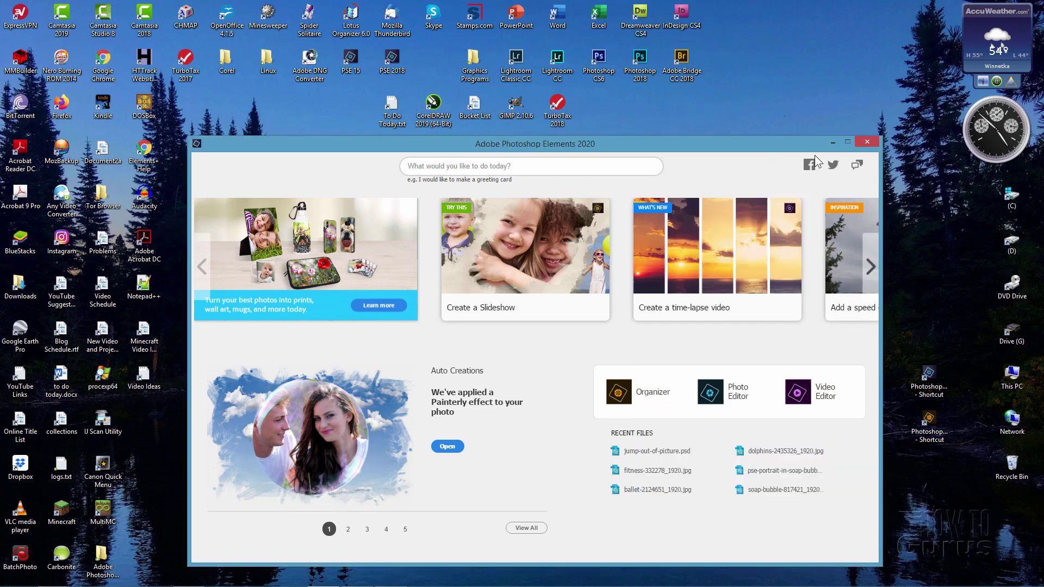
click(833, 142)
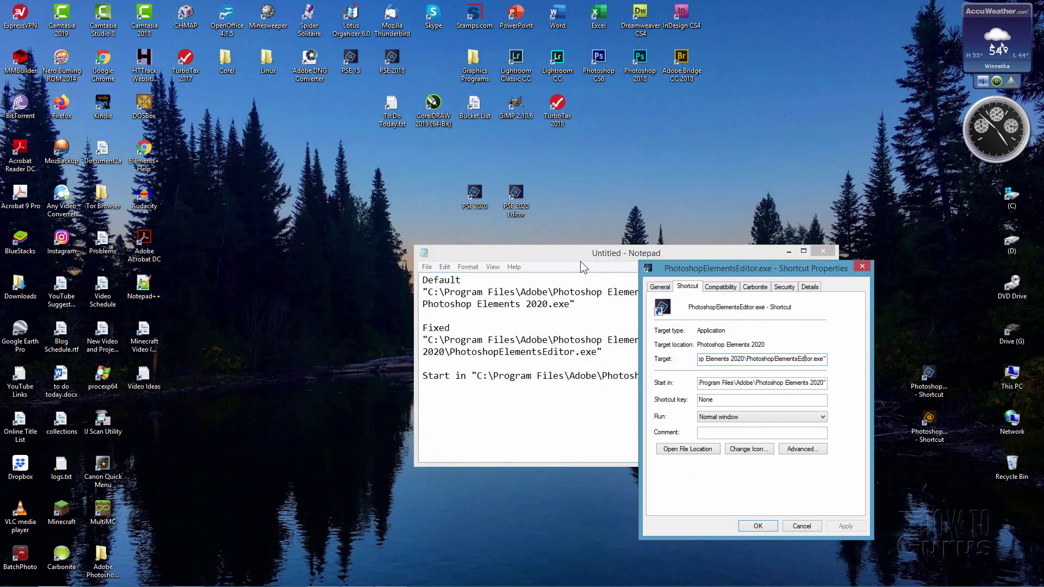
drag(580, 261, 371, 286)
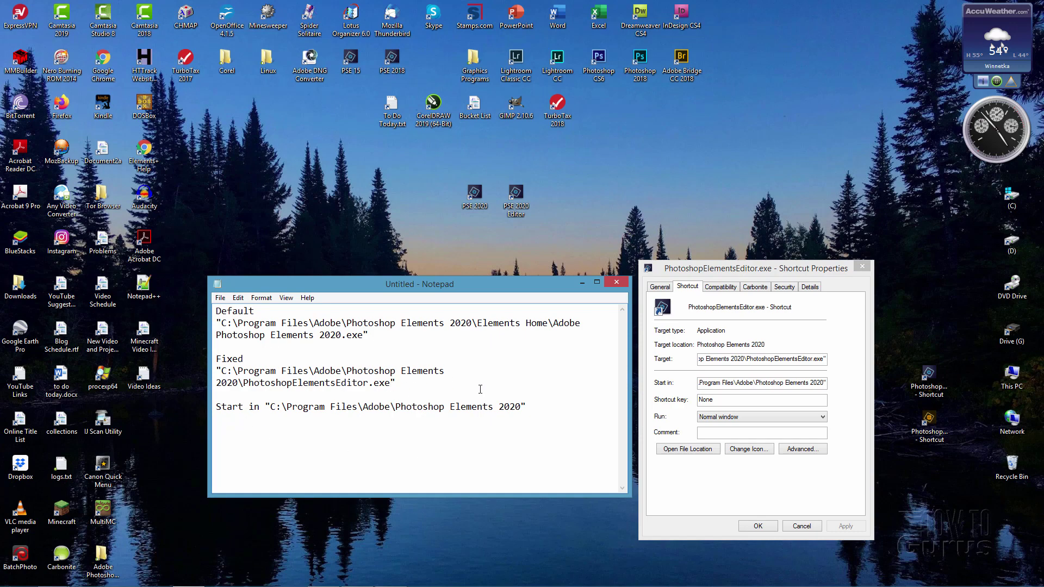
click(474, 193)
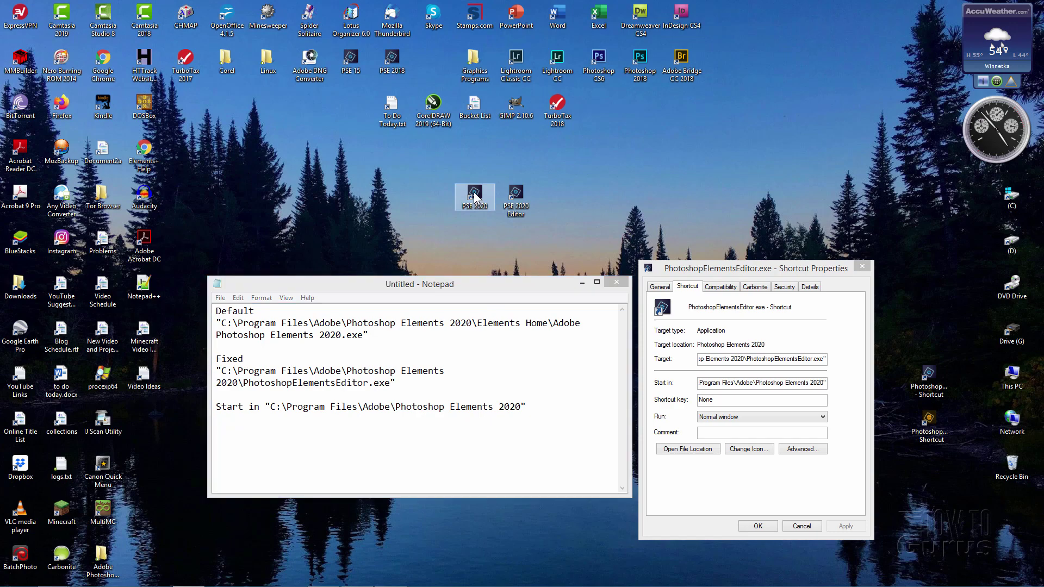
right_click(474, 194)
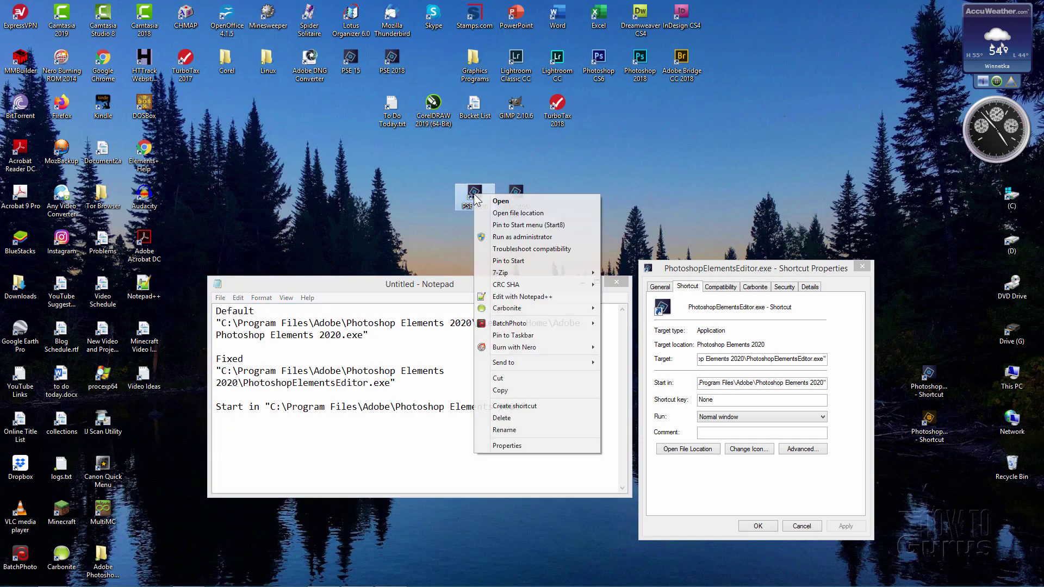
click(511, 445)
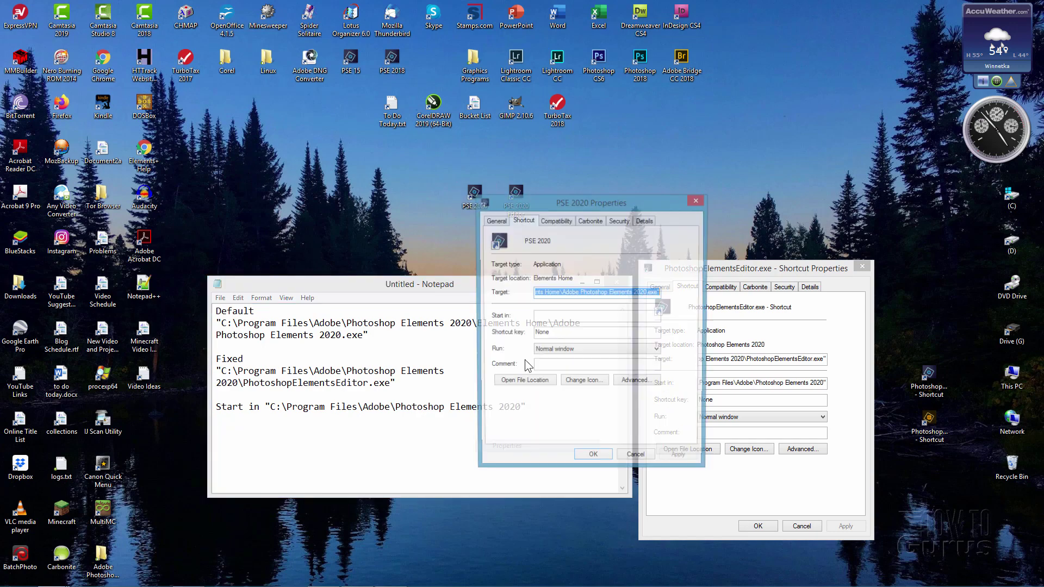
drag(556, 207, 641, 225)
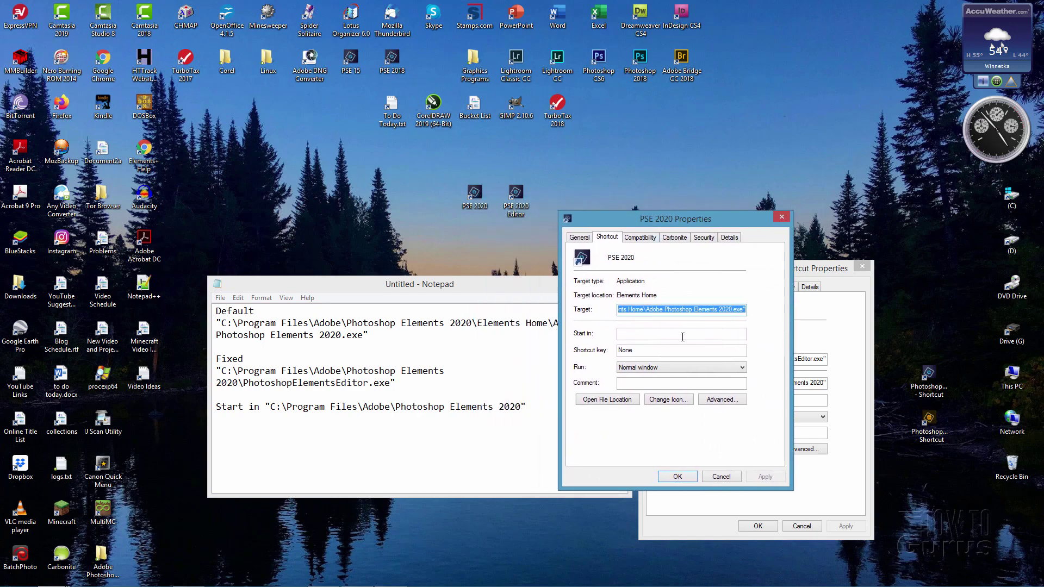
click(661, 309)
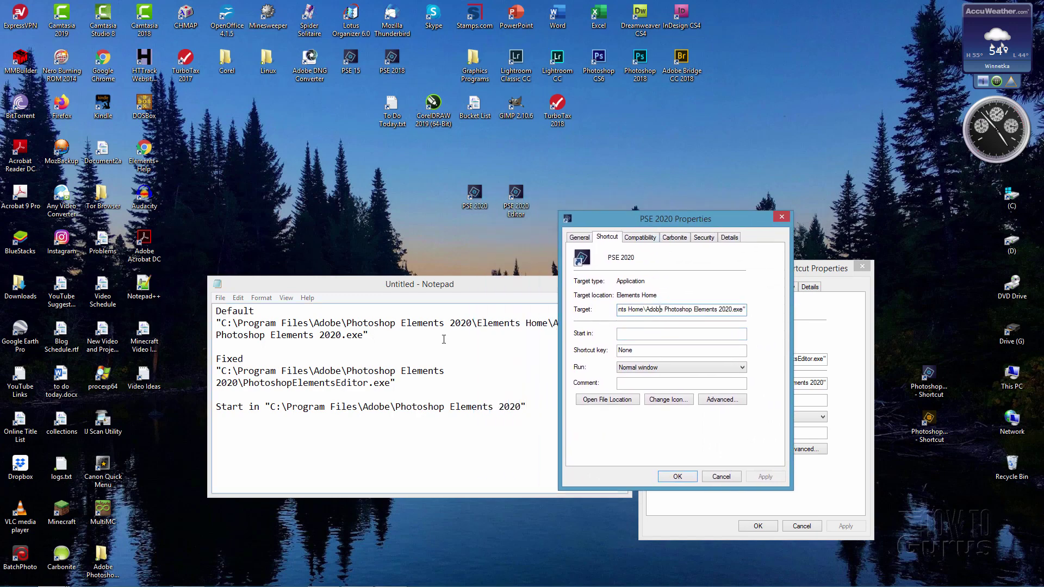
drag(627, 223, 467, 271)
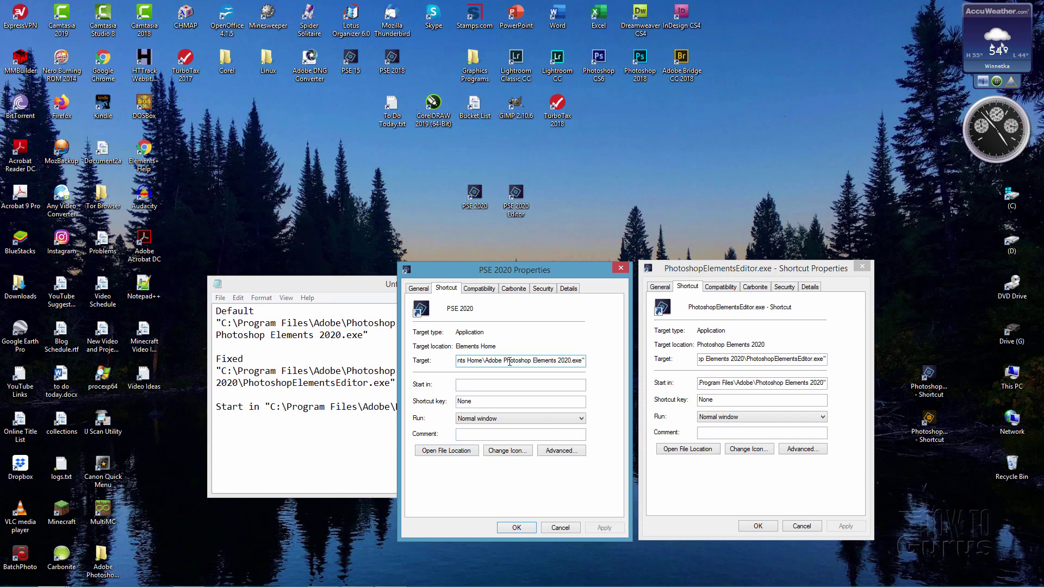
click(297, 430)
drag(400, 383, 211, 370)
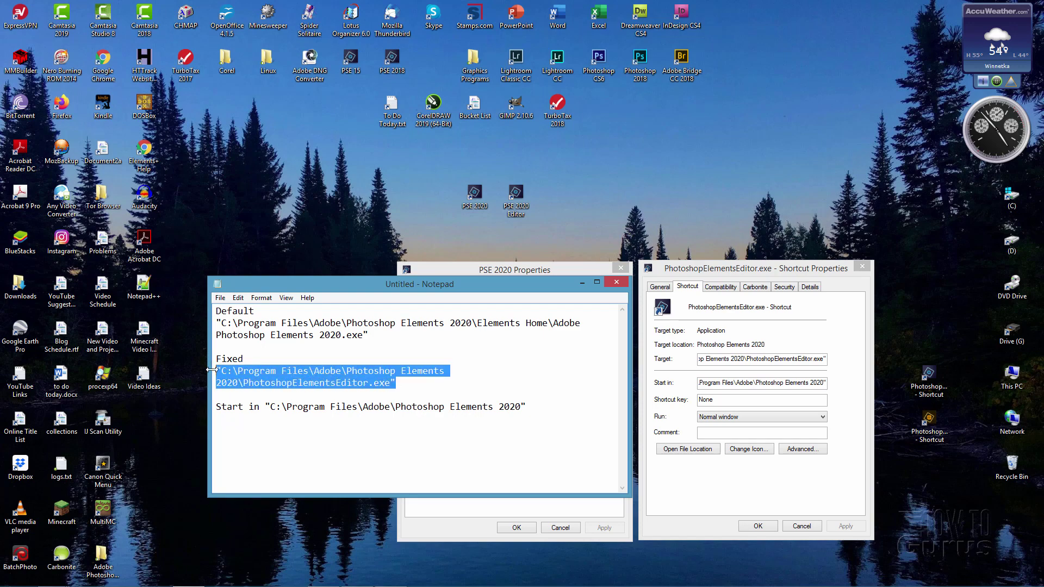
right_click(294, 374)
click(312, 401)
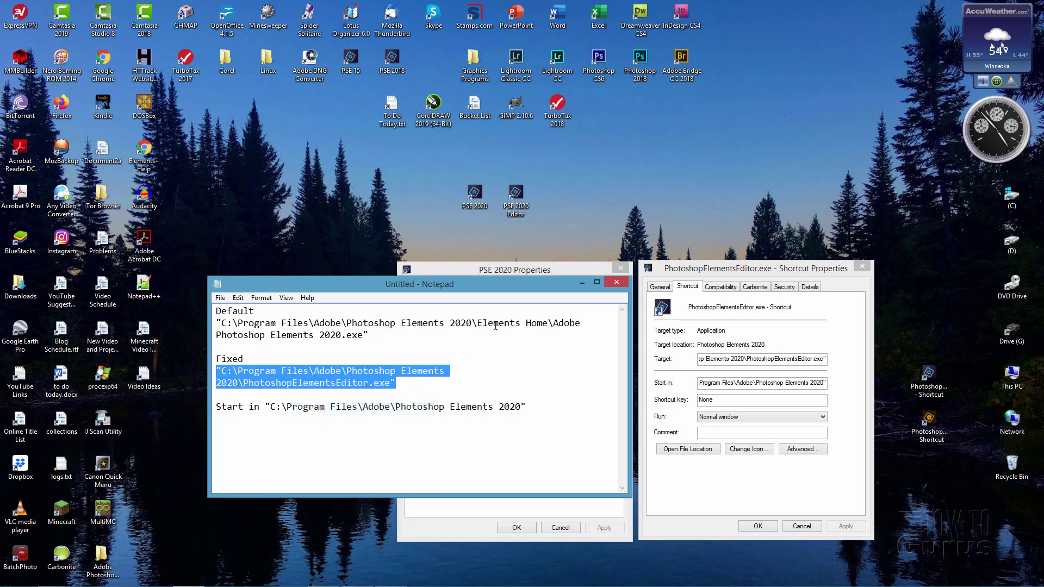
click(465, 273)
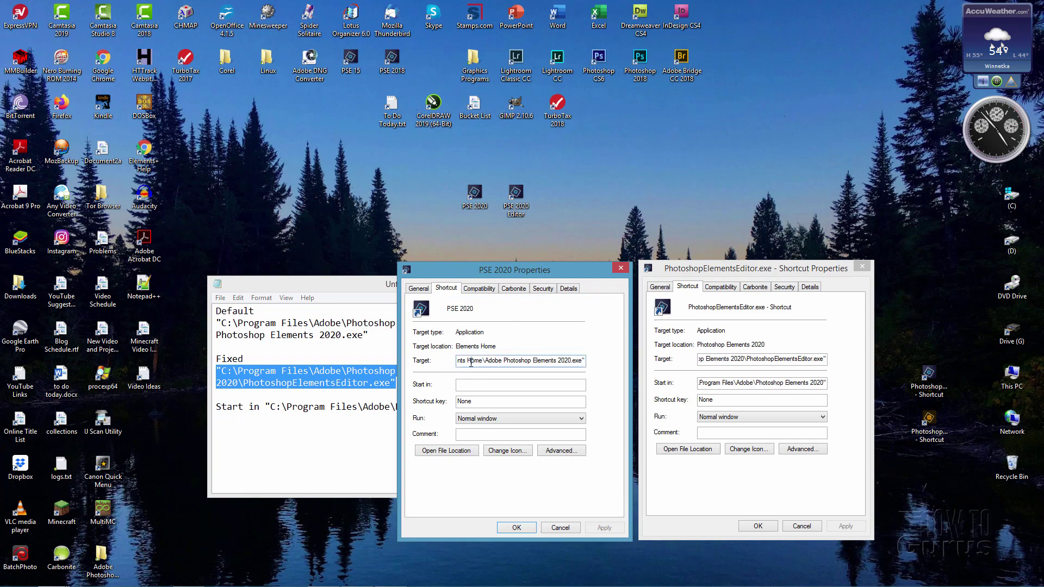
double_click(471, 362)
drag(582, 362, 455, 362)
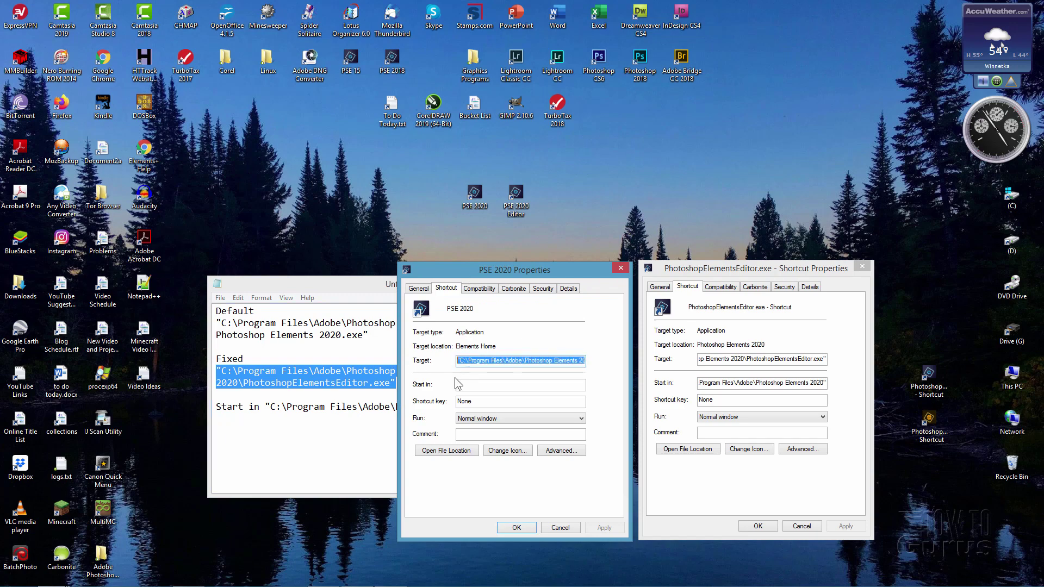
right_click(497, 363)
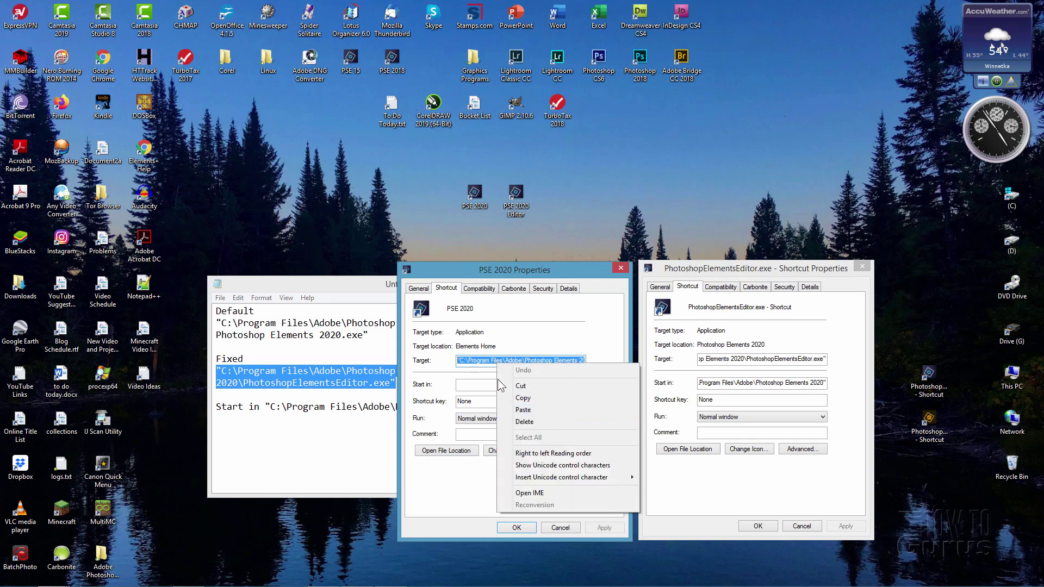
click(553, 342)
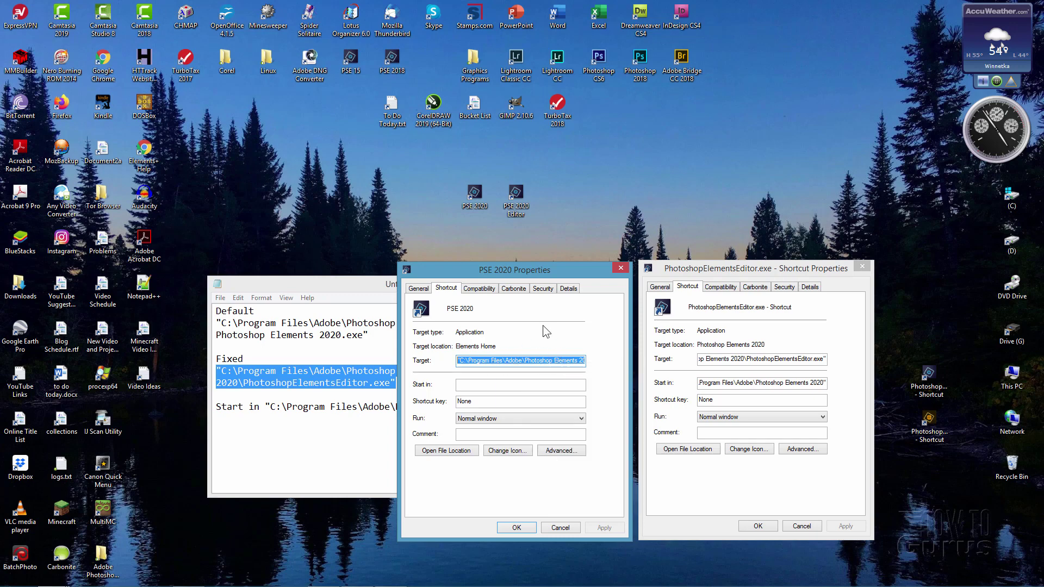
click(325, 406)
drag(529, 406, 266, 402)
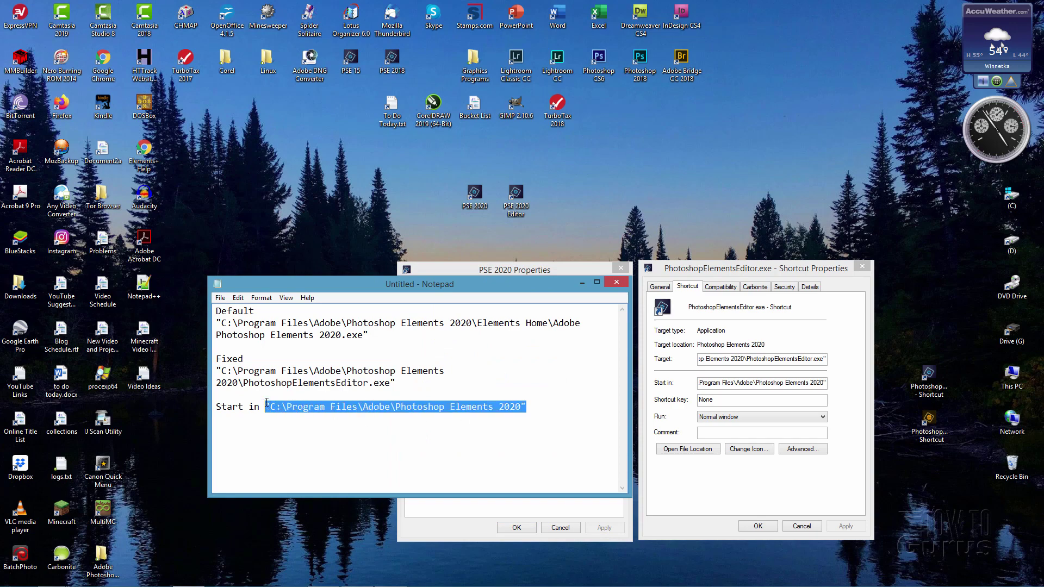
right_click(414, 405)
click(438, 442)
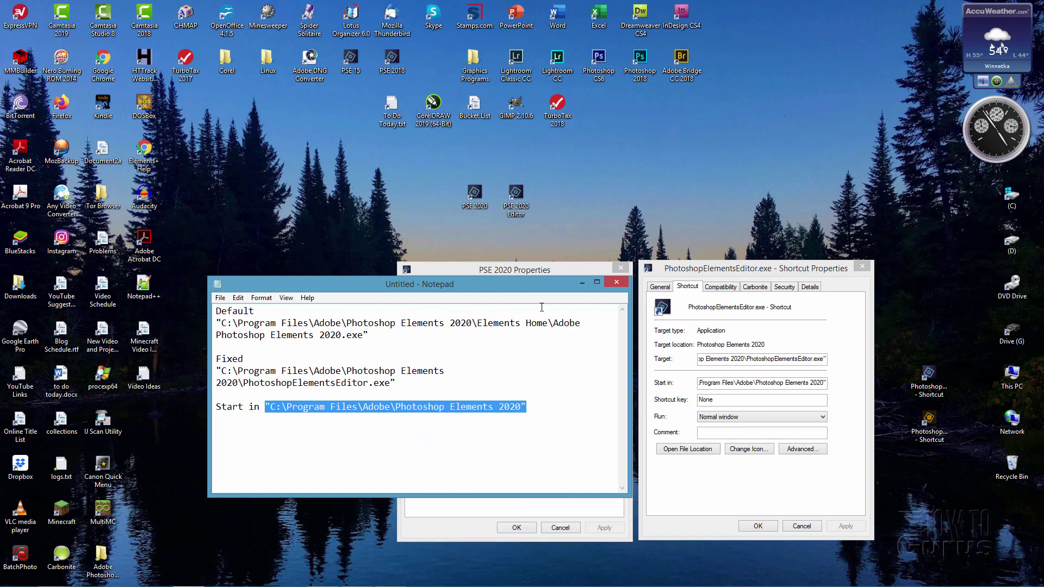
click(567, 273)
click(476, 386)
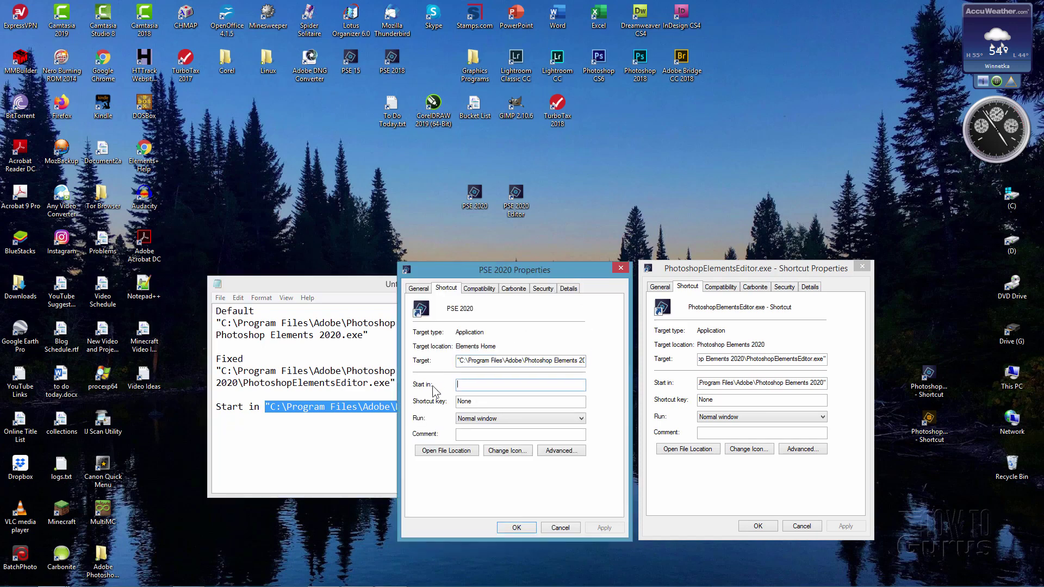
right_click(488, 387)
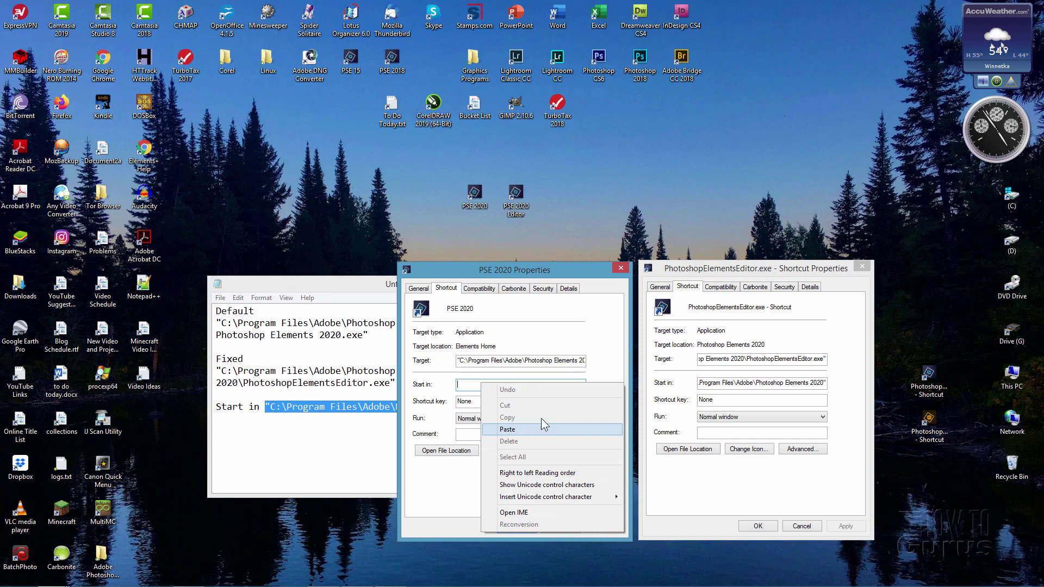
click(605, 363)
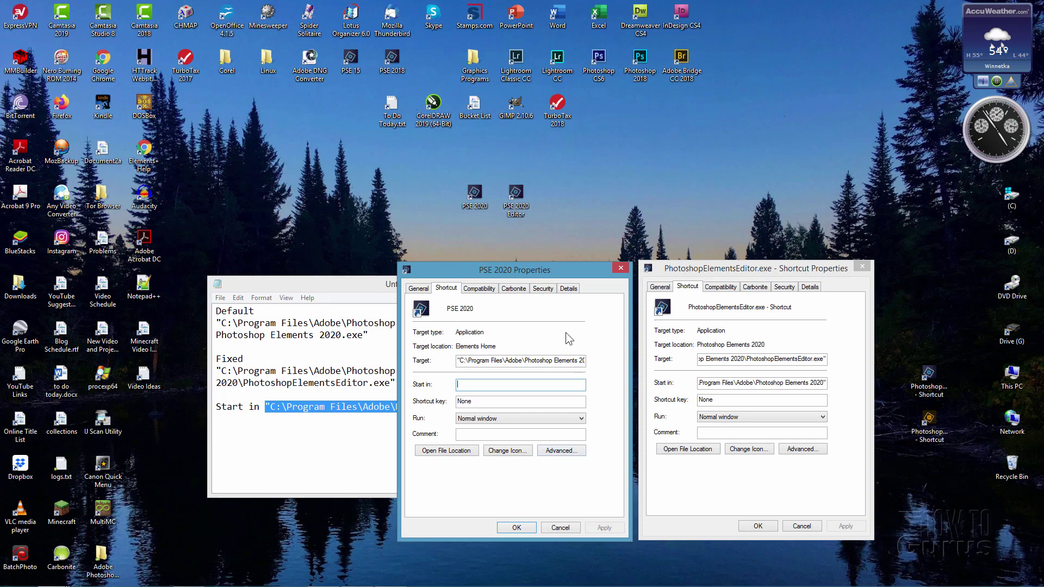
Cancel PSE 2020 Properties, minimize Notepad, and place the Organizer shortcut beside the PSE 2020 icons
click(559, 527)
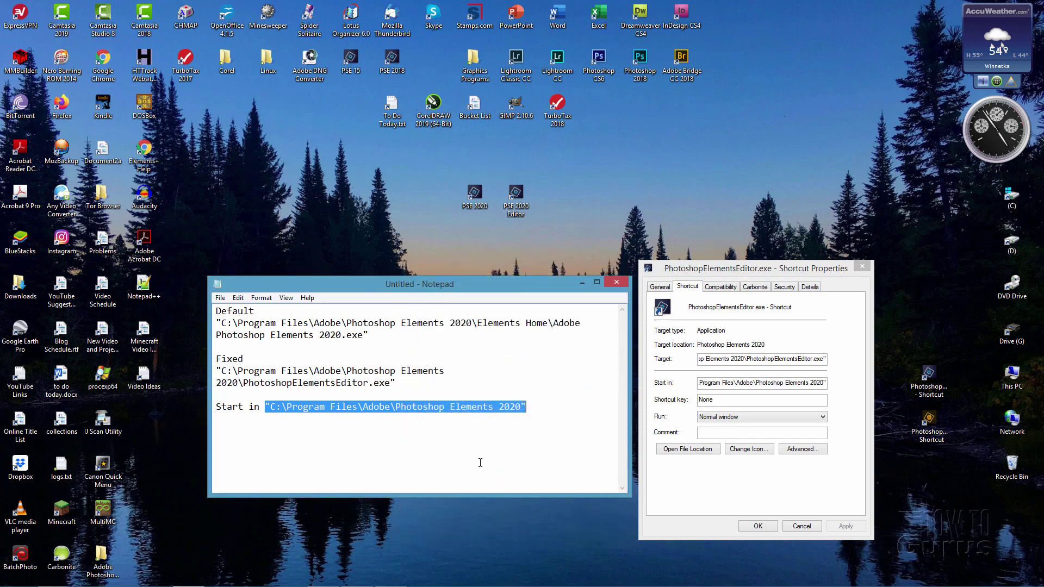
click(581, 283)
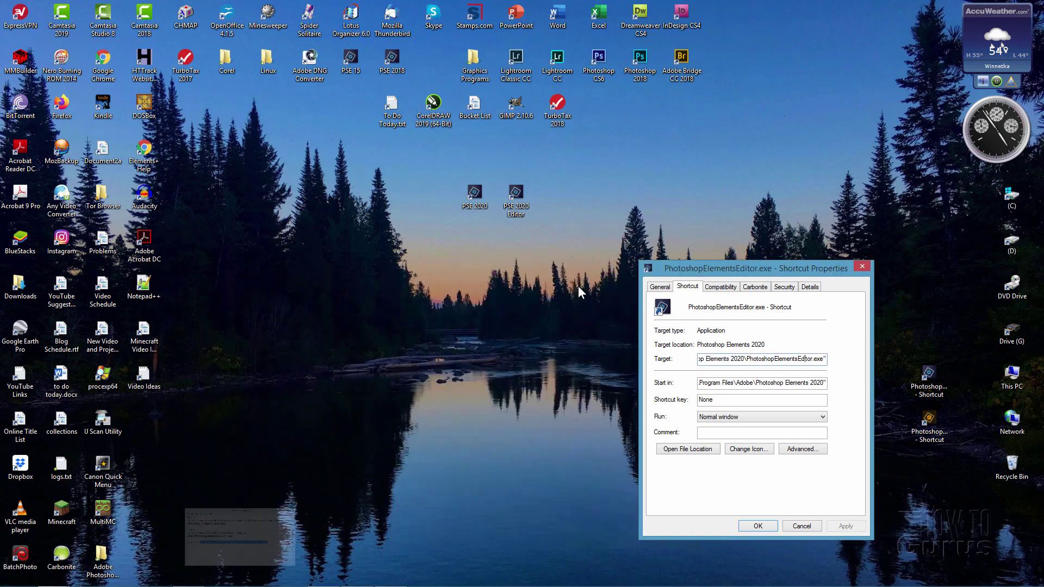
drag(681, 268, 477, 278)
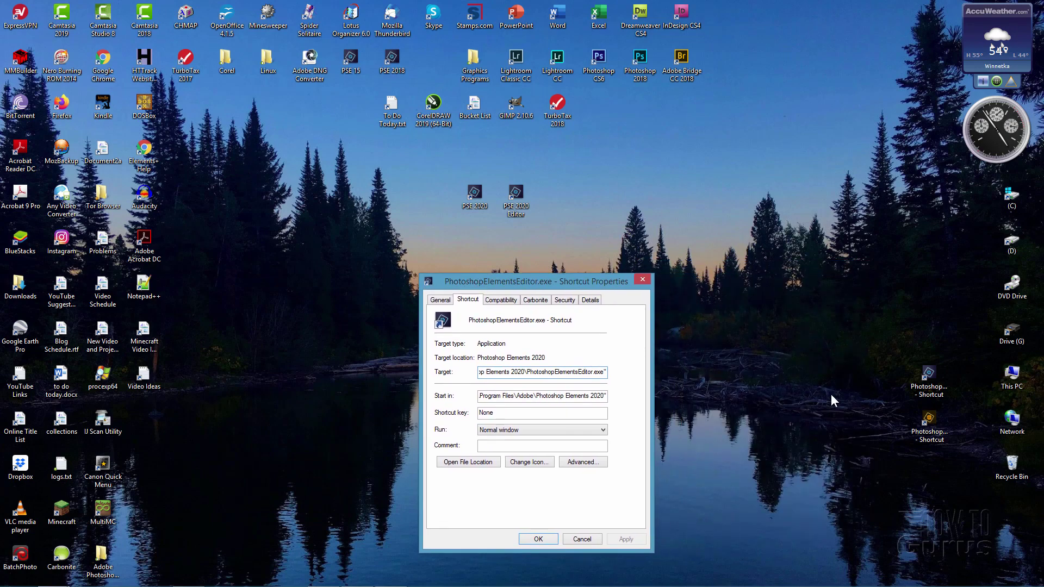
drag(928, 420, 560, 222)
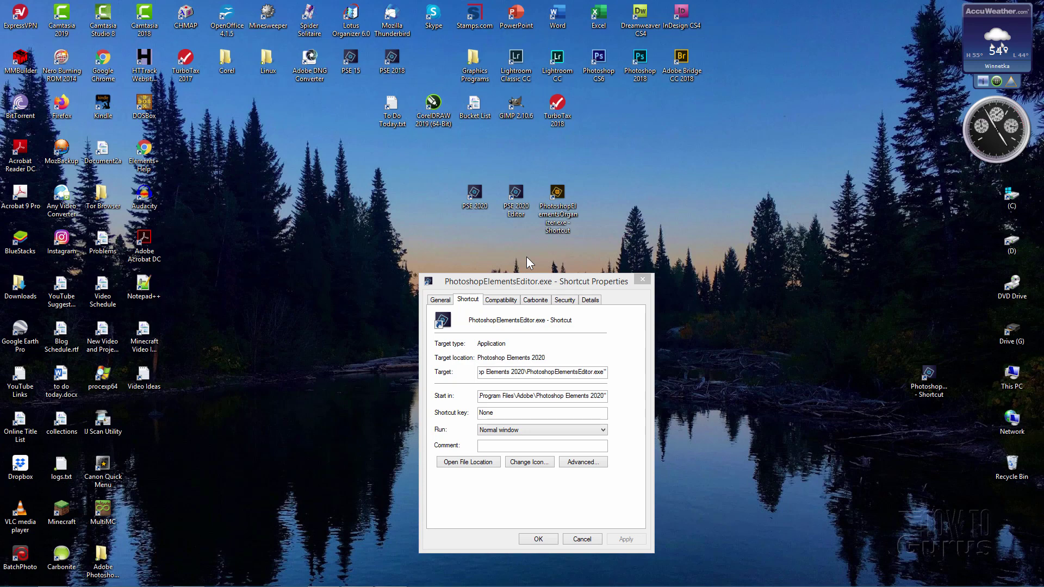
click(621, 286)
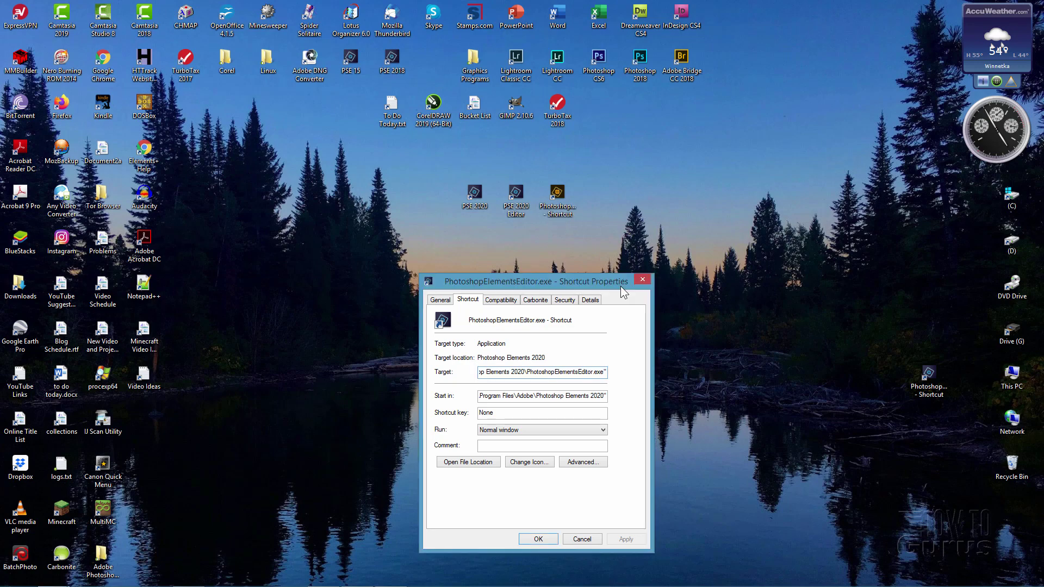